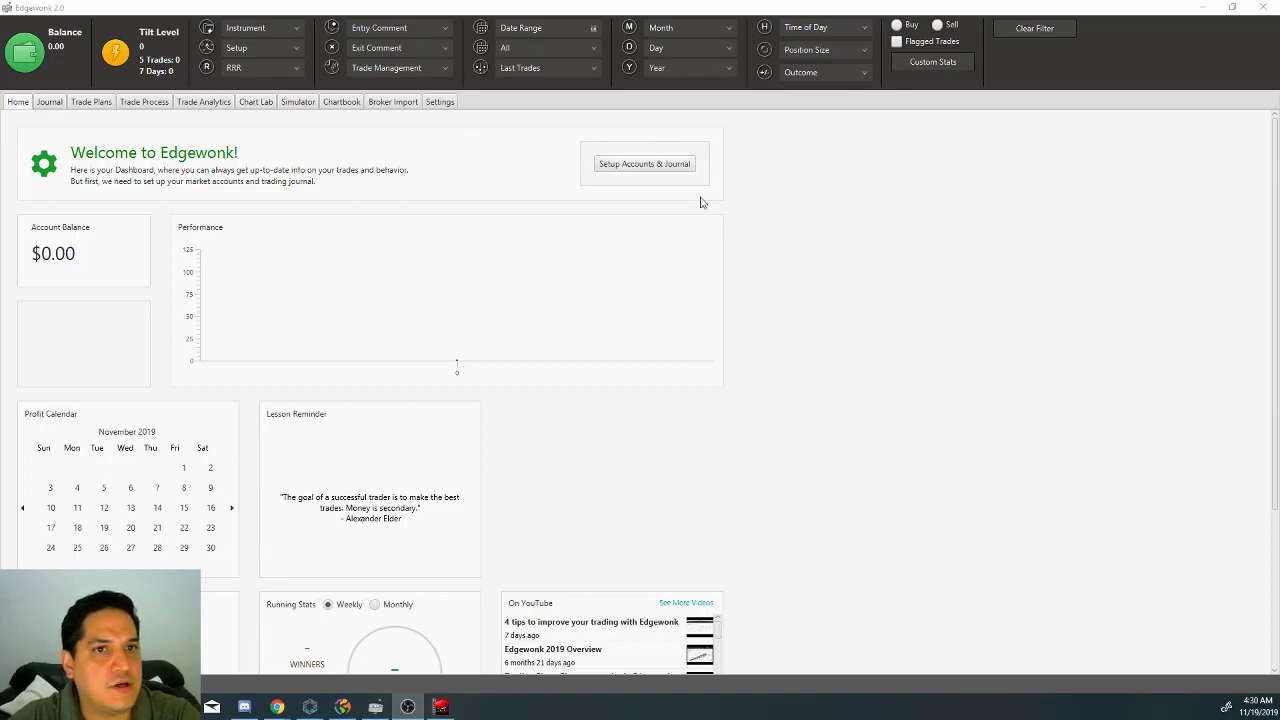
- Bring Edgewonk forward and reach Settings > Broker Settings, showing the IG Excel importer
{"action": "left_click", "coordinate": [821, 228]}
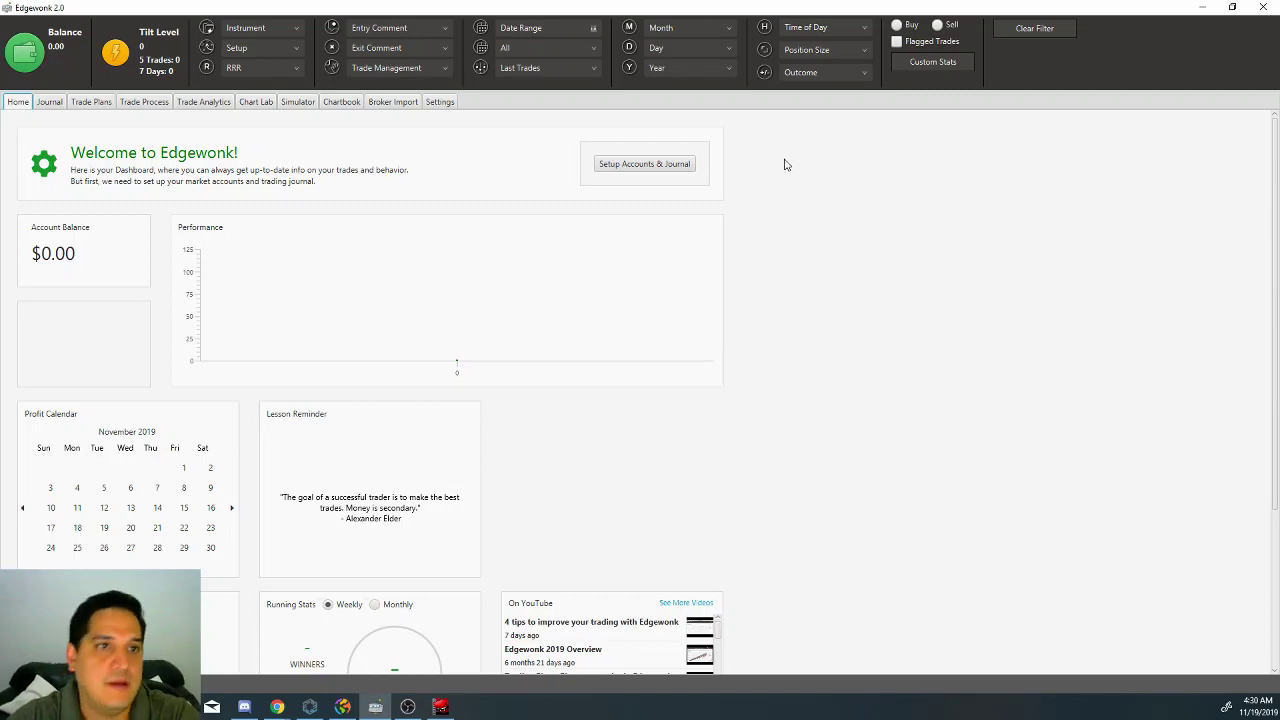
{"action": "left_click", "coordinate": [390, 104]}
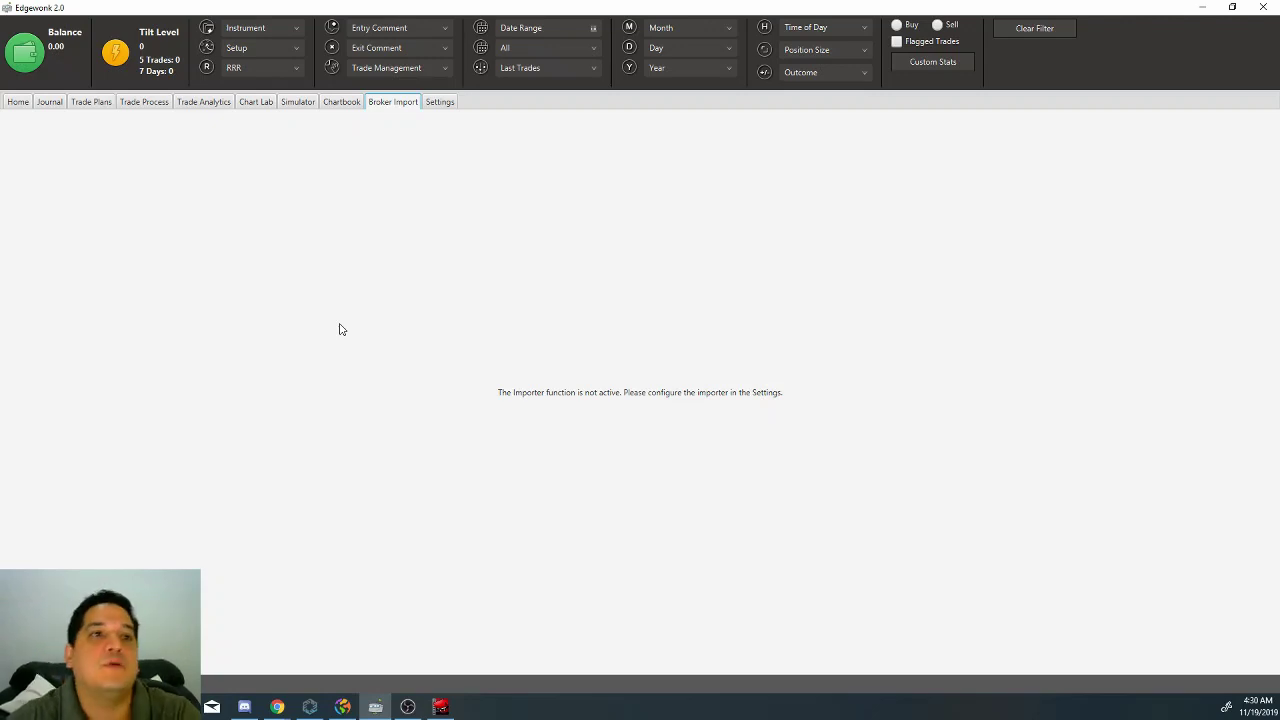
{"action": "left_click", "coordinate": [438, 102]}
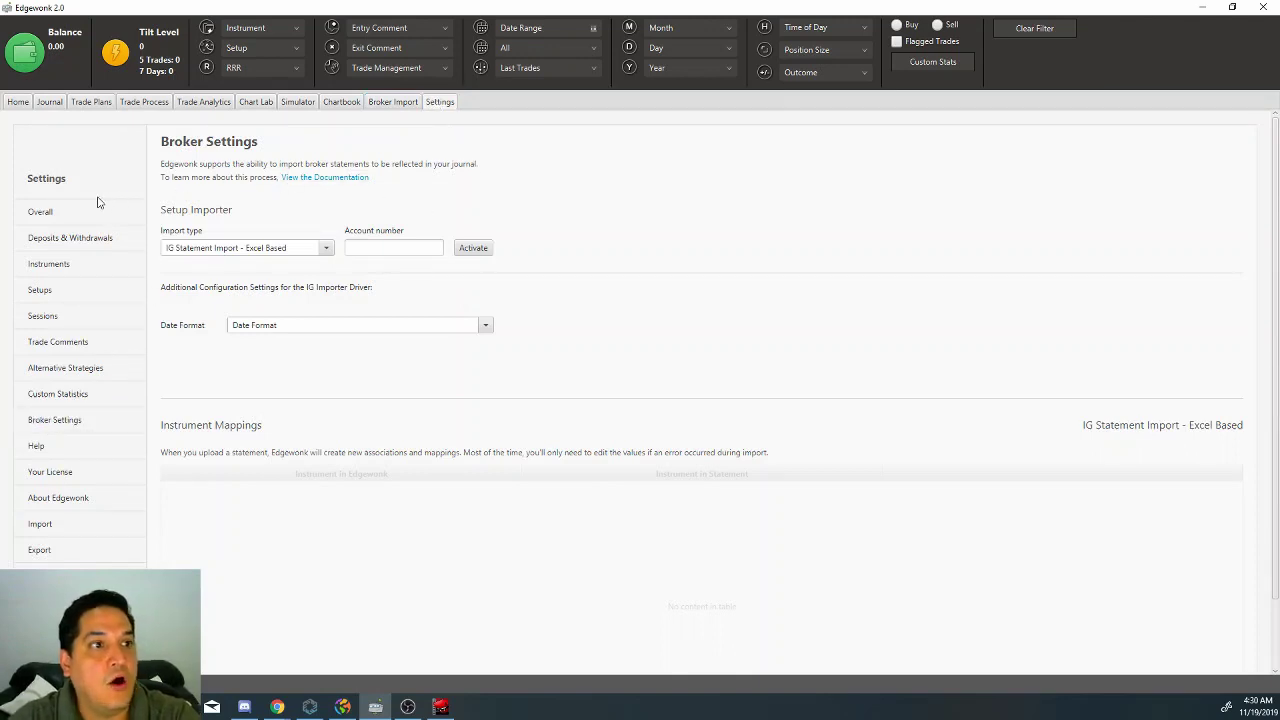
{"action": "left_click", "coordinate": [82, 422]}
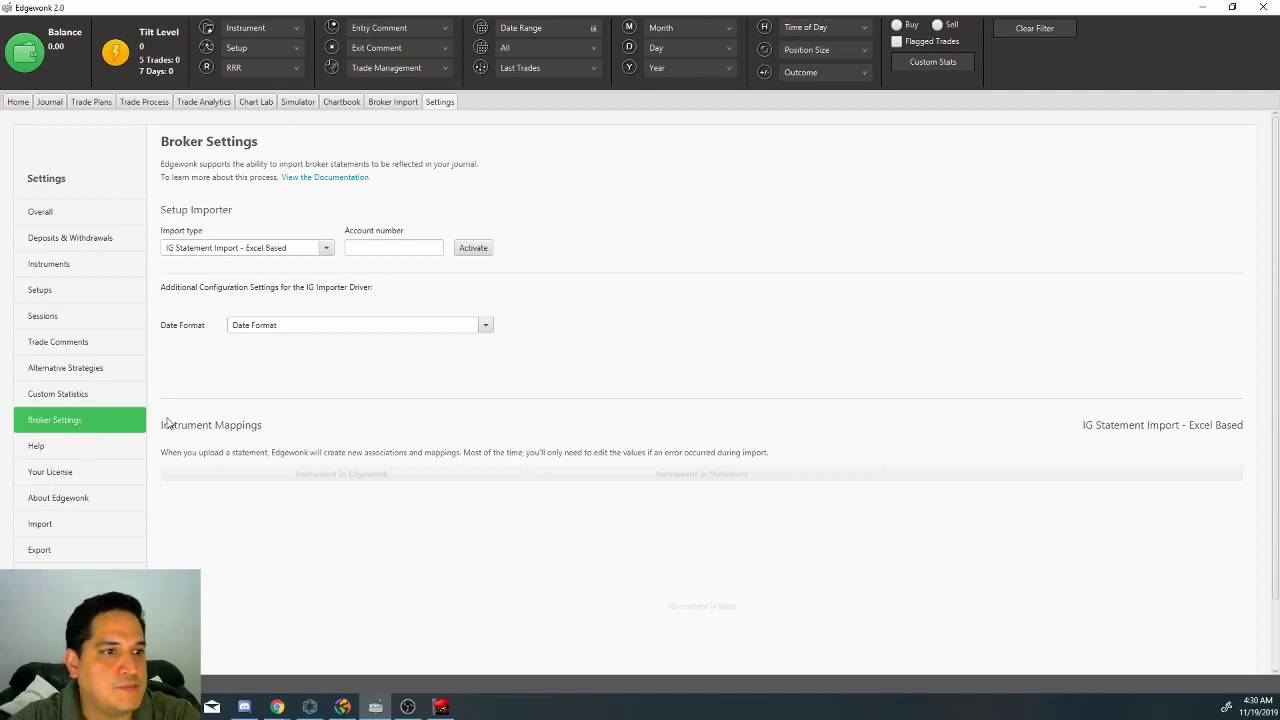
- Select Metatrader 4 HTML Export as the importer type, then switch to the MT4 terminal
{"action": "left_click", "coordinate": [327, 252]}
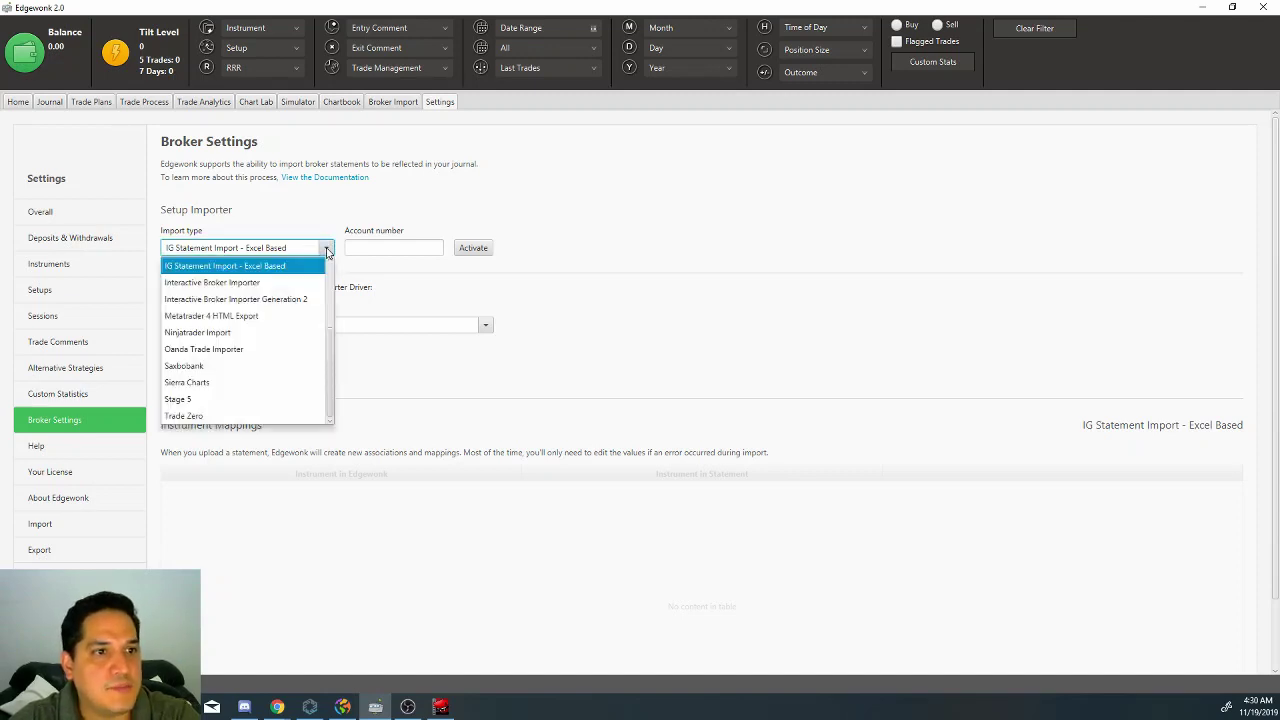
{"action": "scroll", "coordinate": [331, 270], "scroll_direction": "up", "scroll_amount": 3}
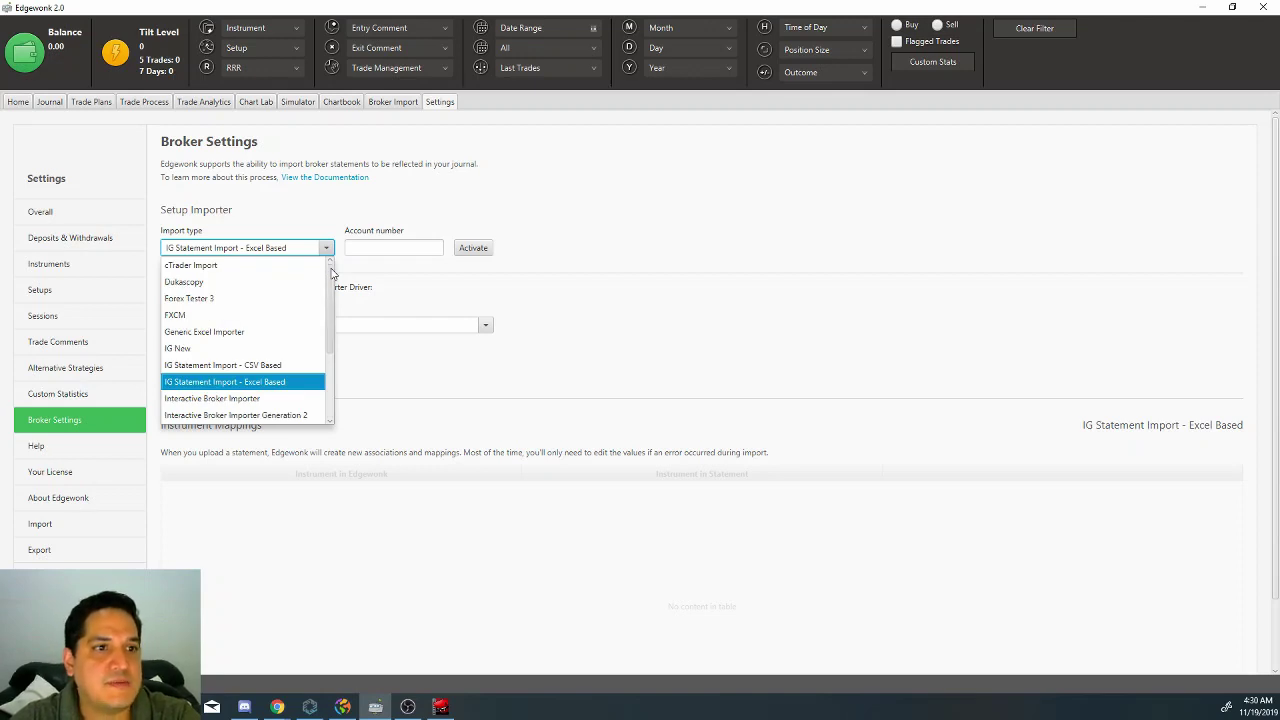
{"action": "scroll", "coordinate": [310, 300], "scroll_direction": "down", "scroll_amount": 1}
{"action": "scroll", "coordinate": [285, 330], "scroll_direction": "down", "scroll_amount": 1}
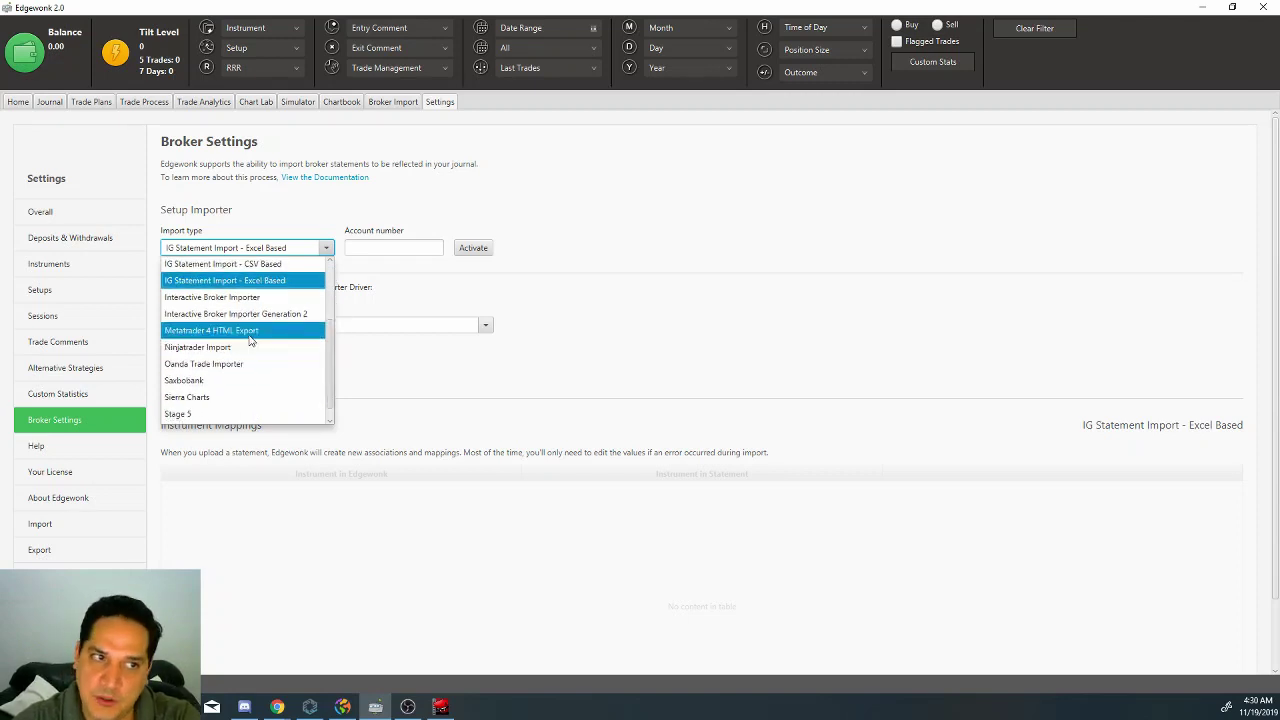
{"action": "left_click", "coordinate": [250, 333]}
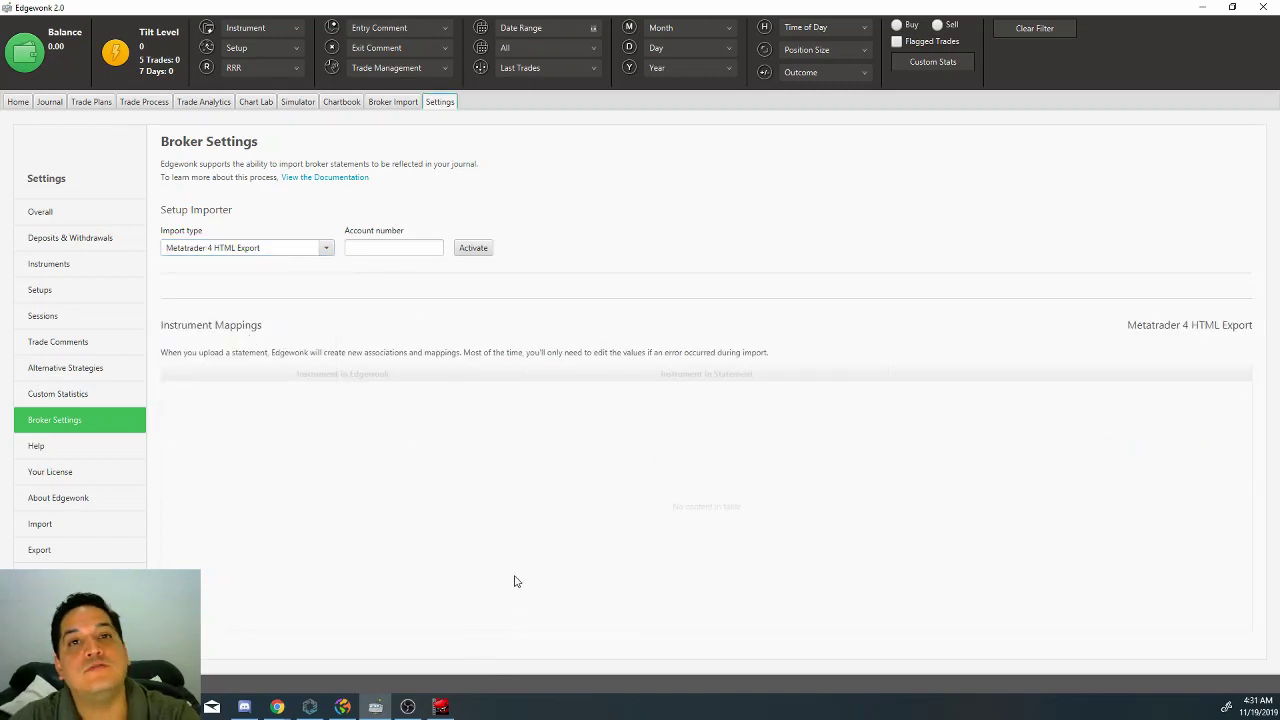
{"action": "left_click", "coordinate": [343, 707]}
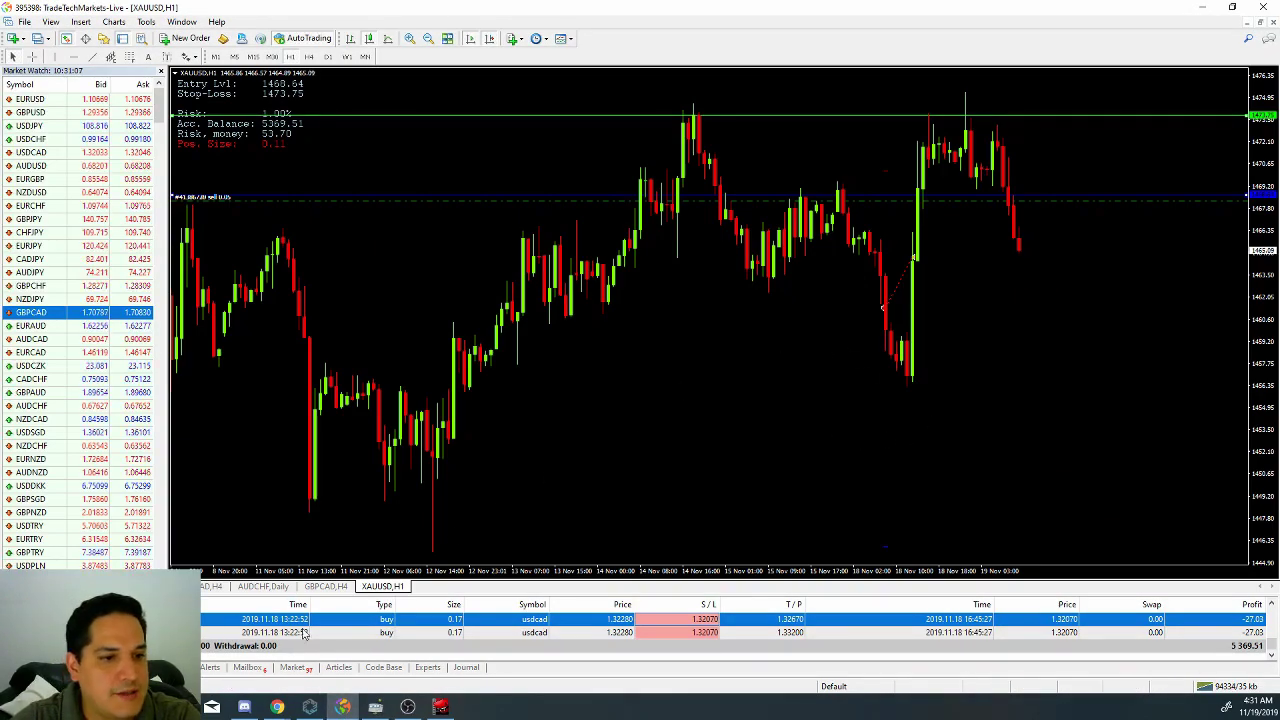
- Sort the MT4 account history by size, enlarge the list, and load all history
{"action": "left_click", "coordinate": [448, 604]}
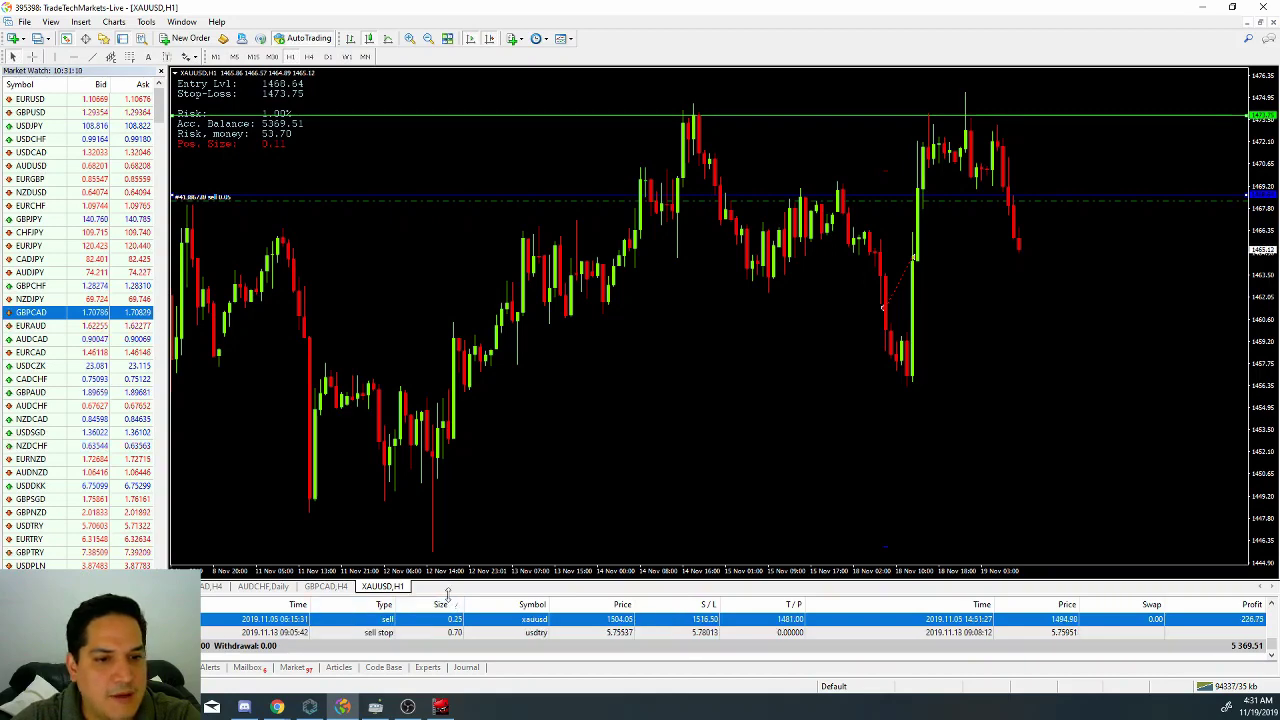
{"action": "left_click_drag", "start_coordinate": [448, 595], "coordinate": [450, 490]}
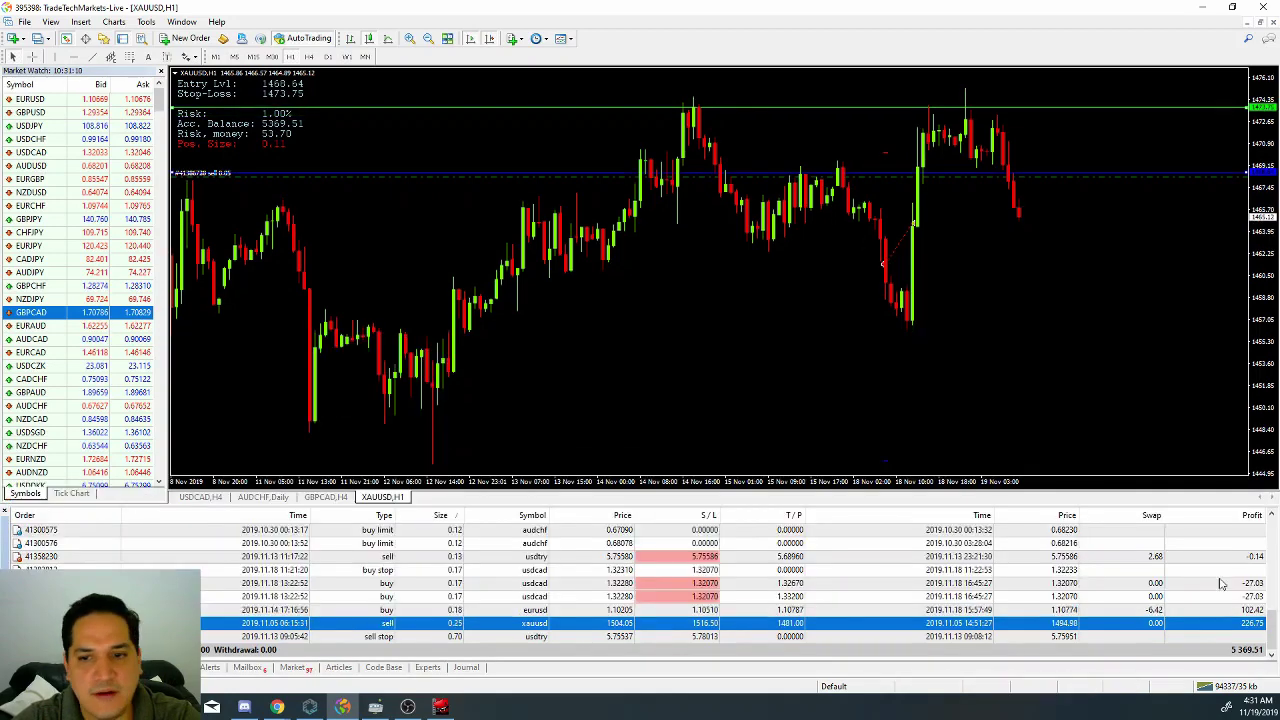
{"action": "right_click", "coordinate": [975, 572]}
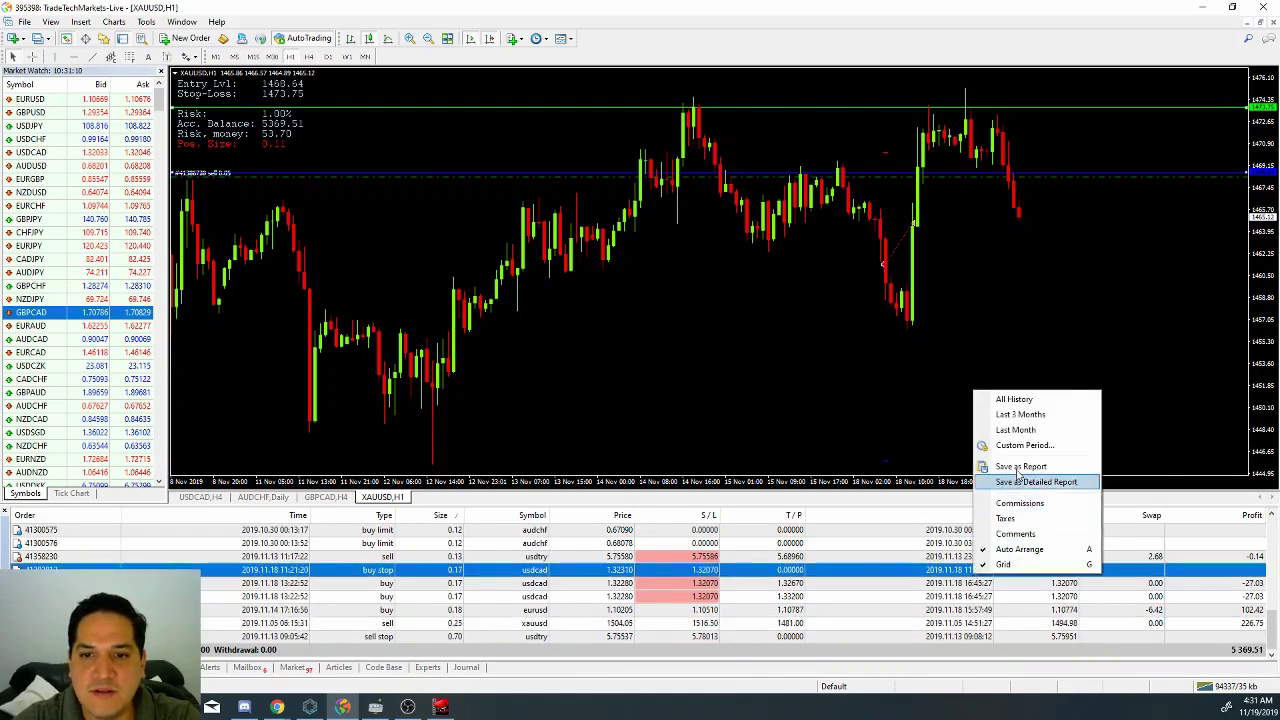
{"action": "left_click", "coordinate": [1022, 400]}
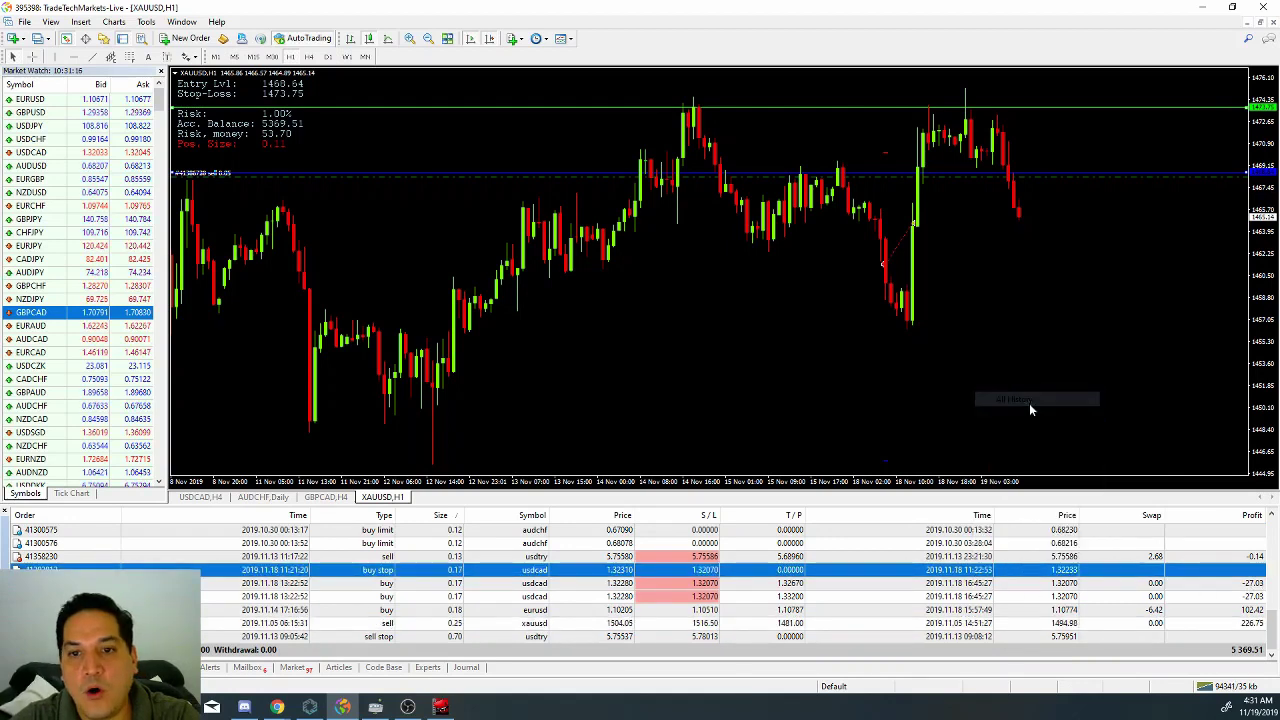
- Save the history as a detailed report to the Desktop, replacing the existing DetailedStatement
{"action": "right_click", "coordinate": [917, 545]}
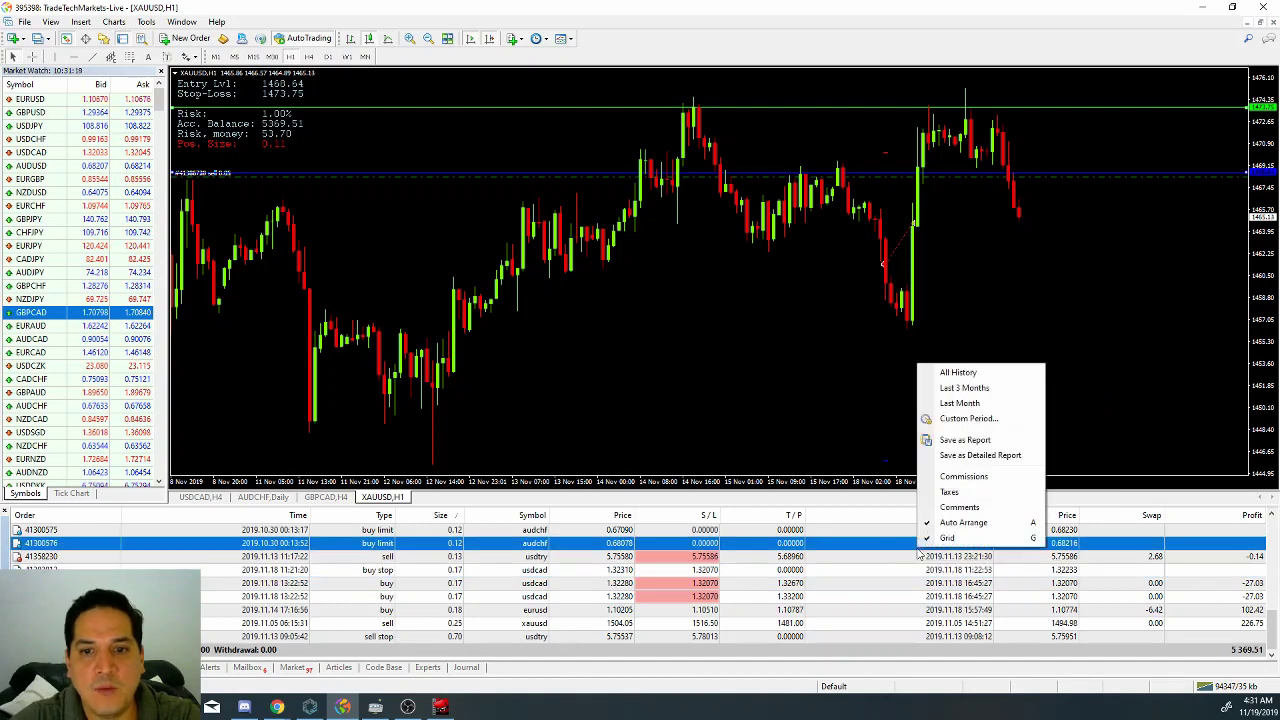
{"action": "left_click", "coordinate": [966, 456]}
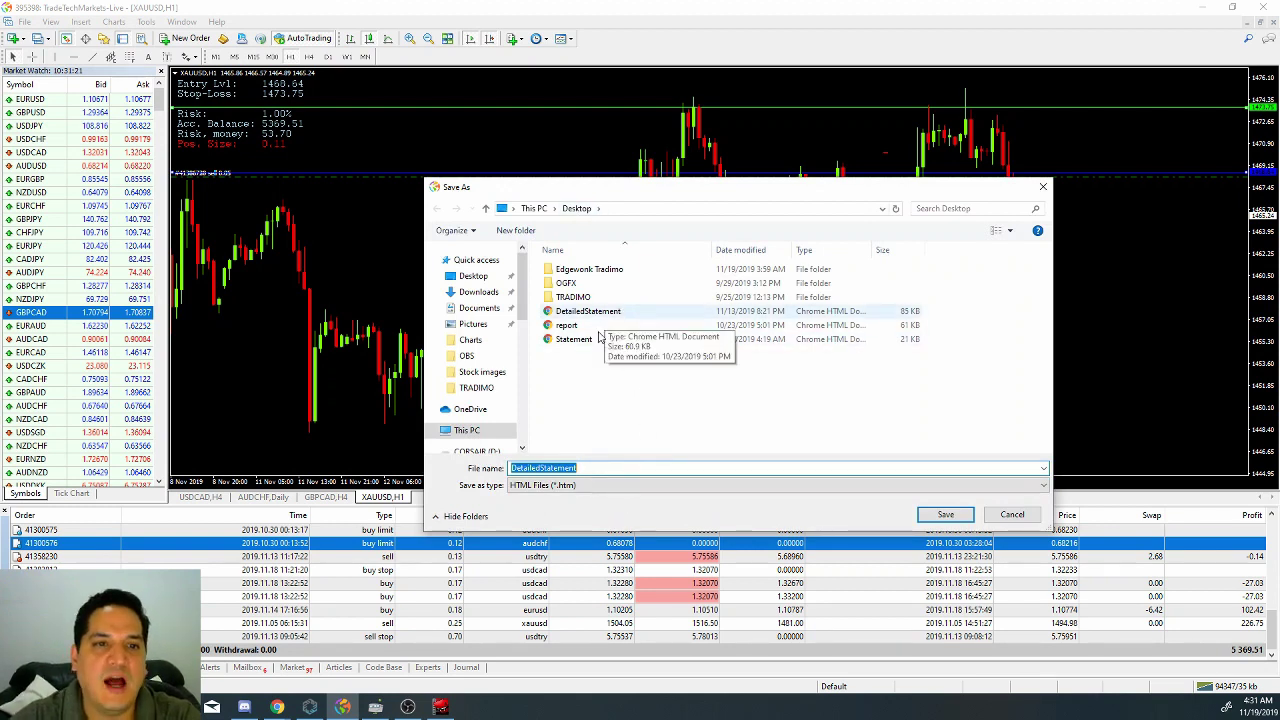
{"action": "left_click", "coordinate": [944, 514]}
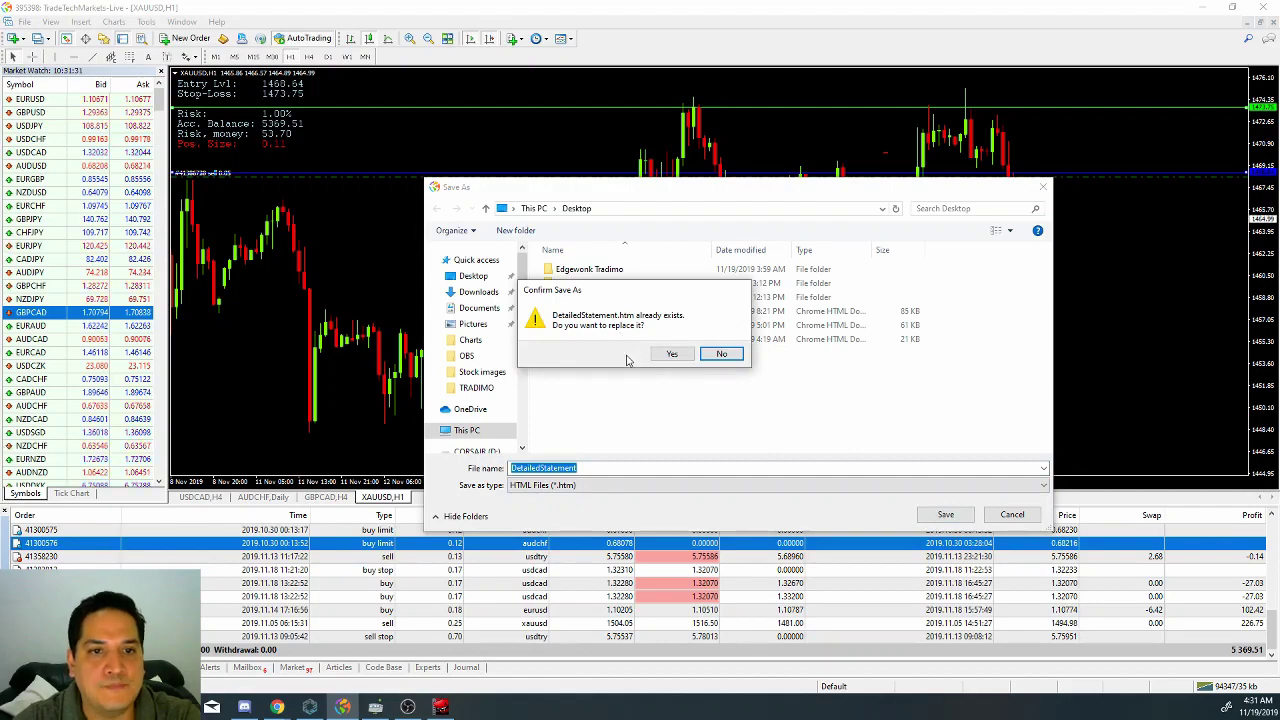
{"action": "left_click", "coordinate": [668, 355]}
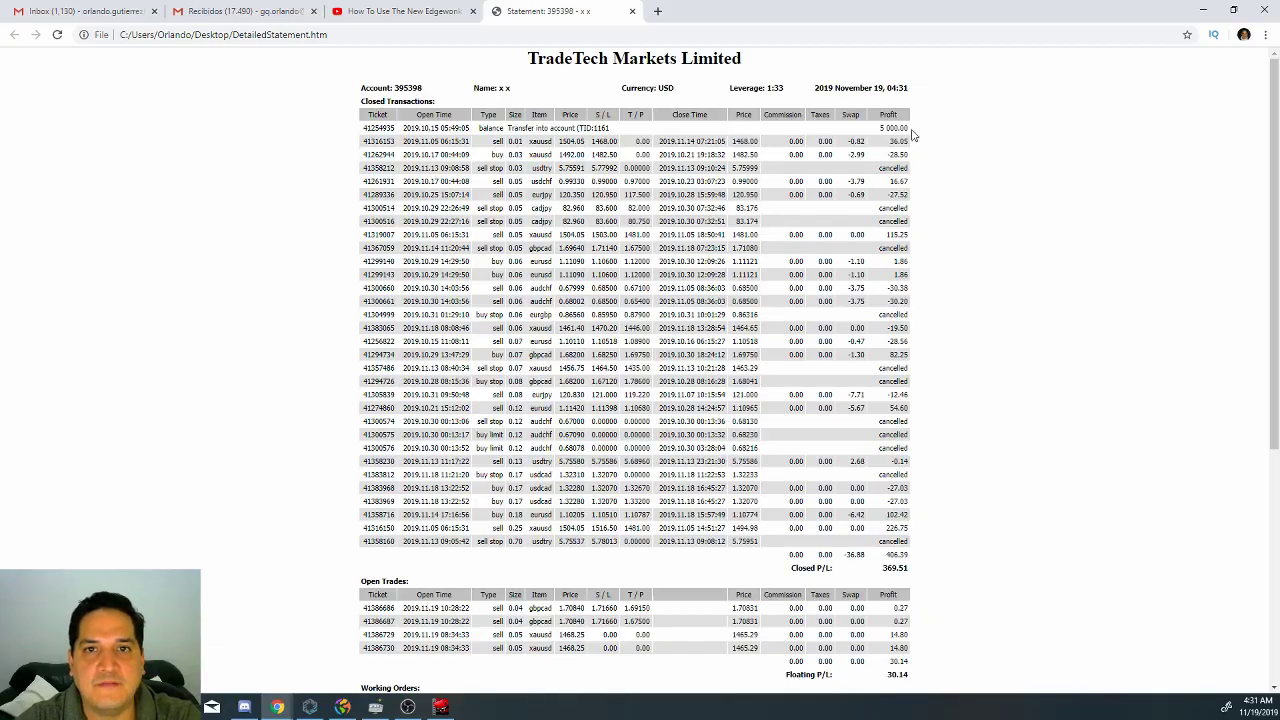
- Scroll the statement to its summary and balance graph, then minimize Chrome
{"action": "scroll", "coordinate": [911, 133], "scroll_direction": "down", "scroll_amount": 1}
{"action": "scroll", "coordinate": [1008, 366], "scroll_direction": "down", "scroll_amount": 3}
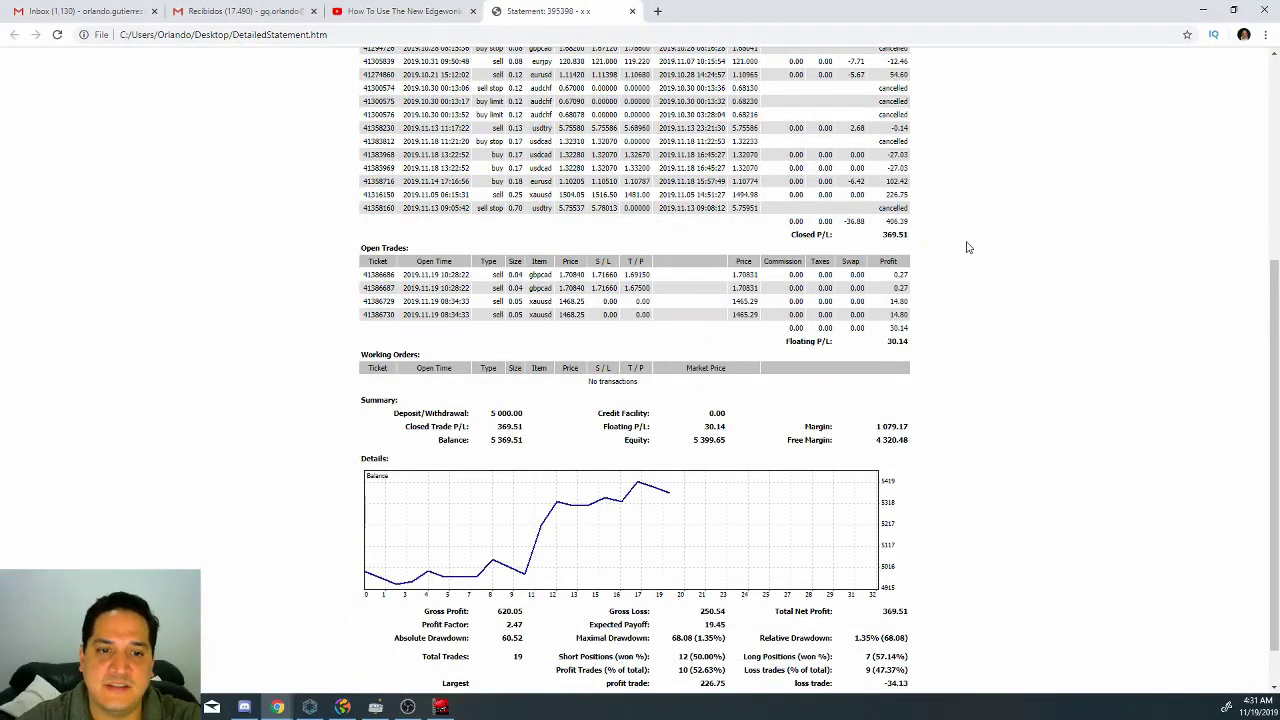
{"action": "scroll", "coordinate": [986, 317], "scroll_direction": "down", "scroll_amount": 1}
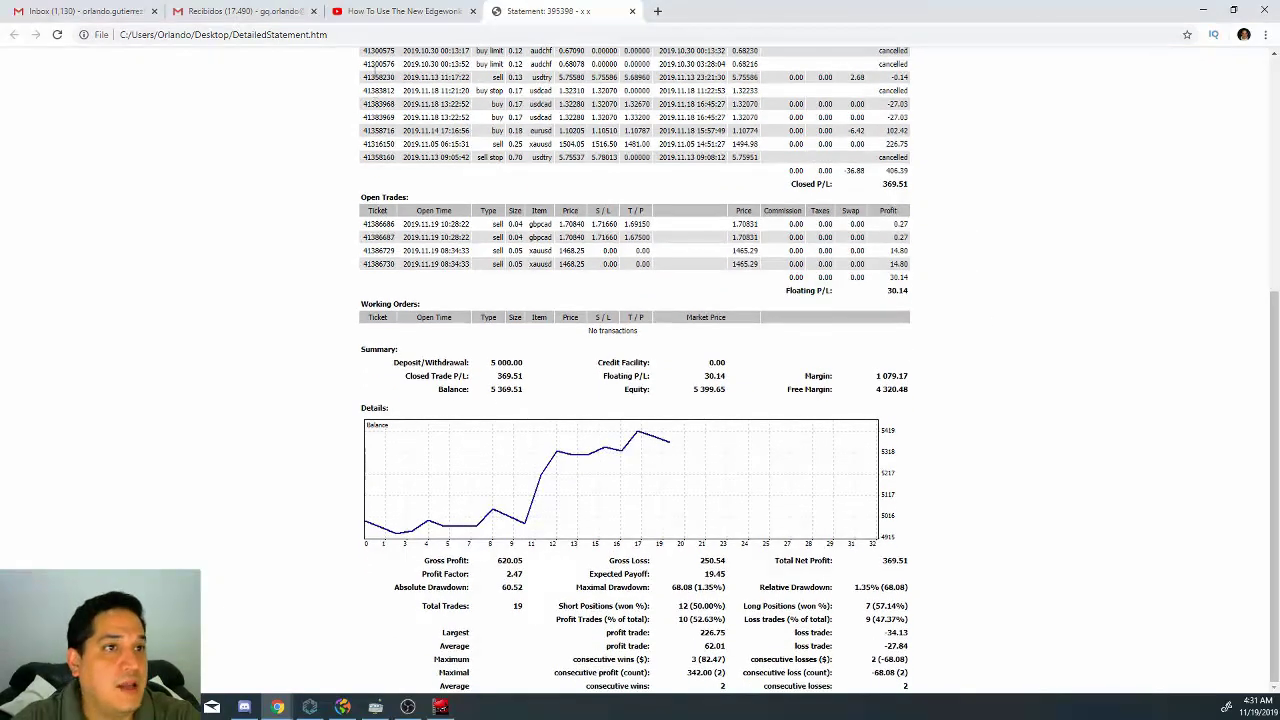
{"action": "left_click", "coordinate": [1203, 10]}
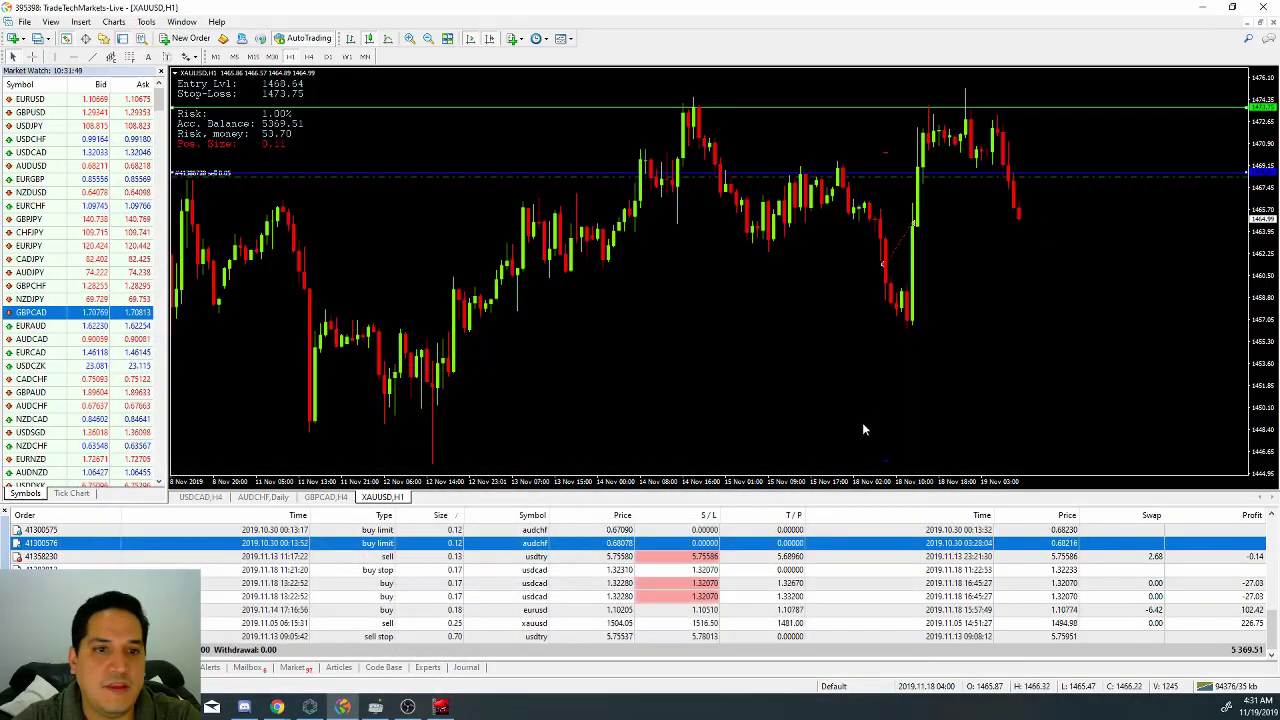
- Enter the trading account number for the MT4 HTML importer and activate it
{"action": "left_click", "coordinate": [376, 709]}
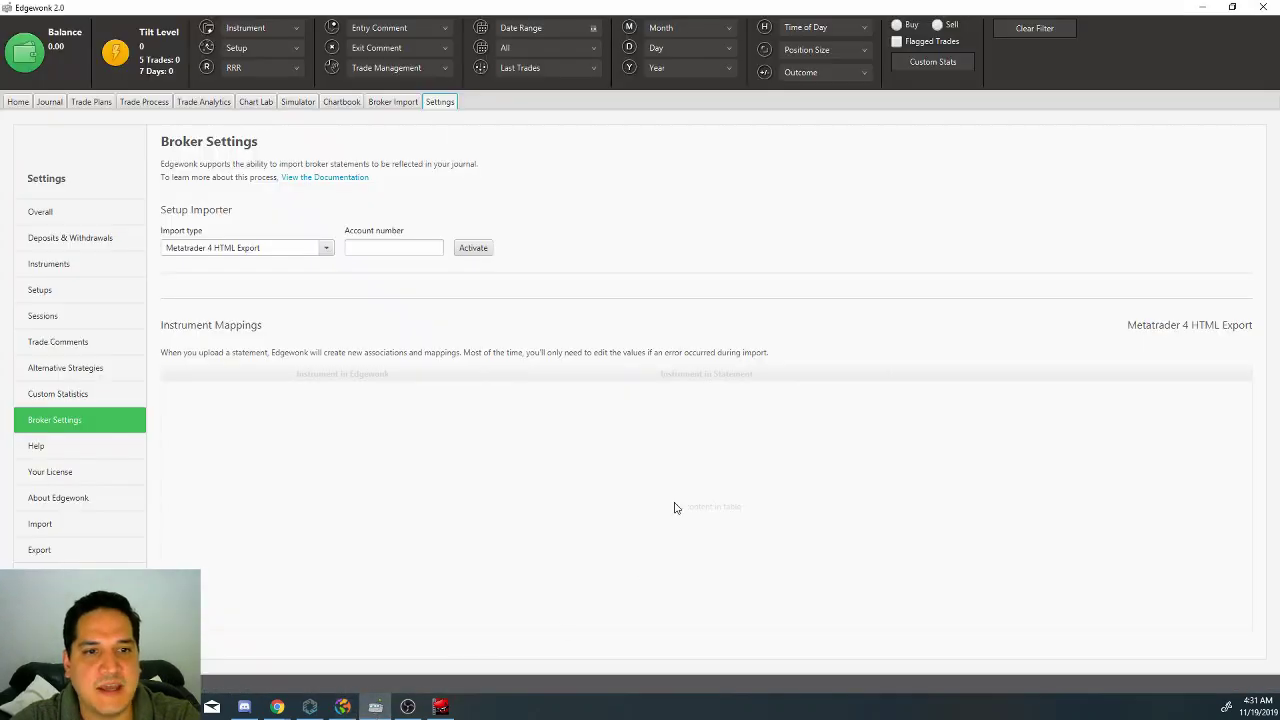
{"action": "left_click", "coordinate": [373, 241]}
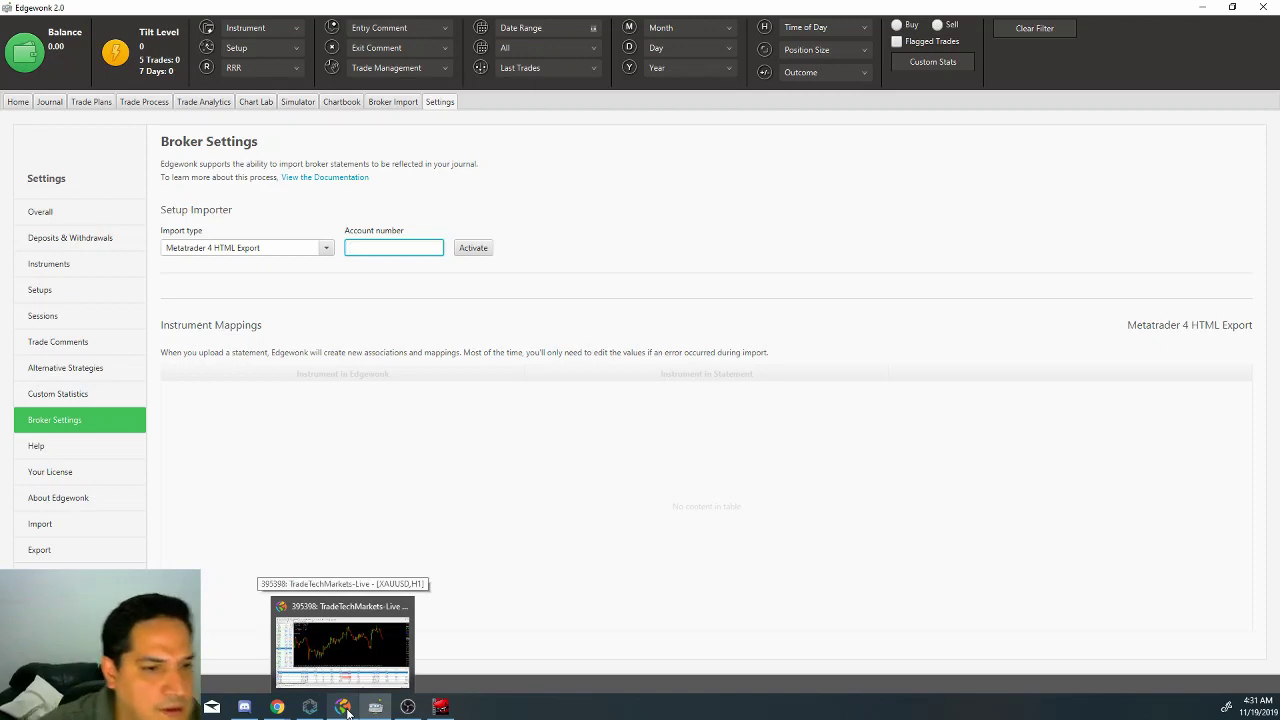
{"action": "mouse_move", "coordinate": [343, 707]}
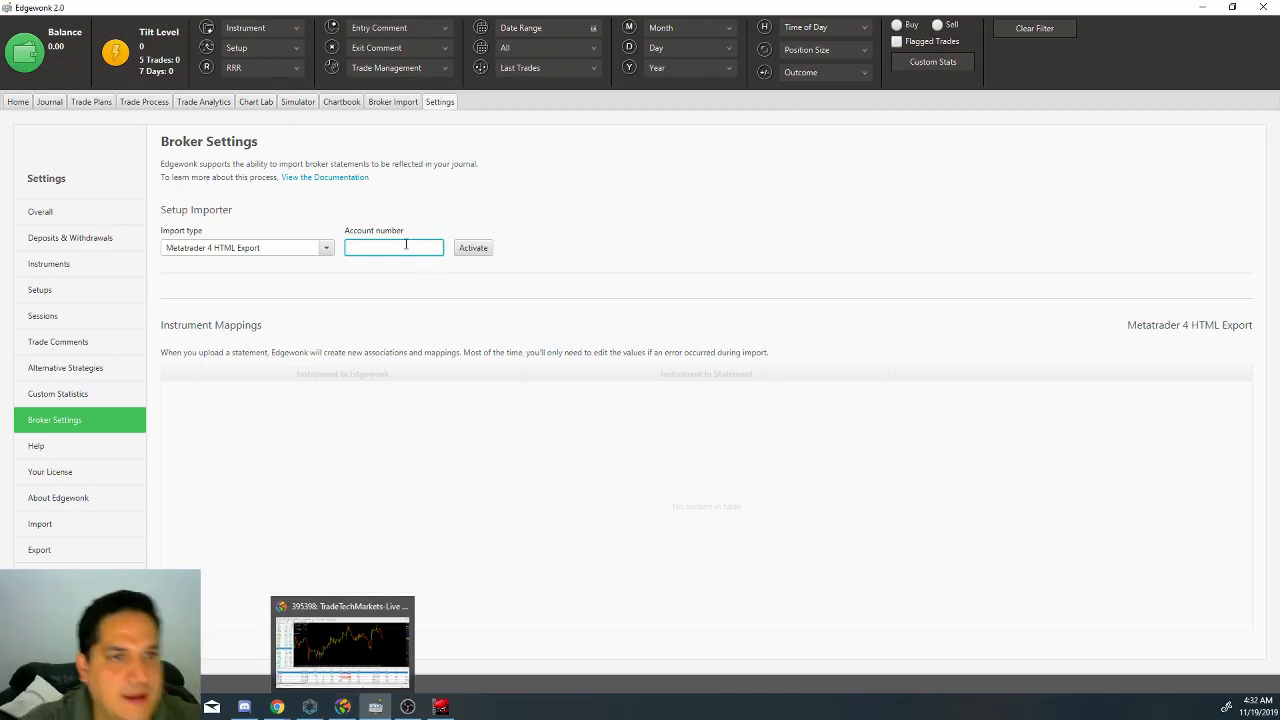
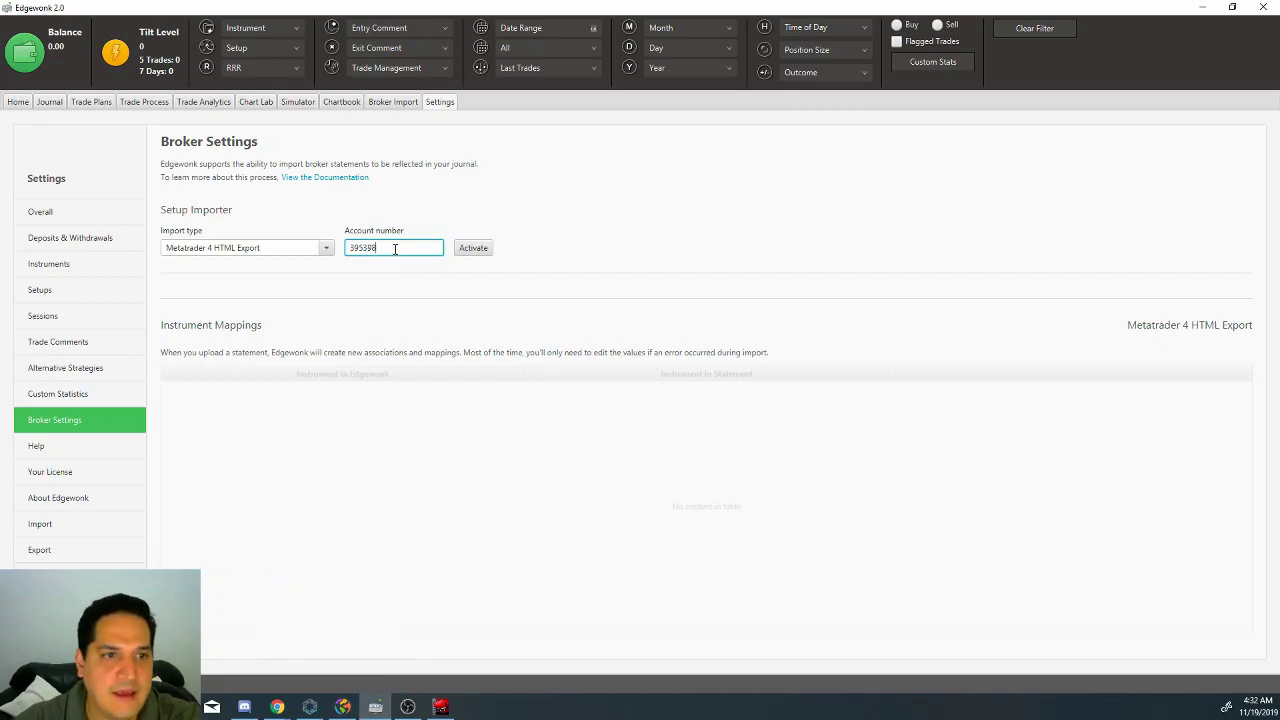
{"action": "left_click", "coordinate": [490, 249]}
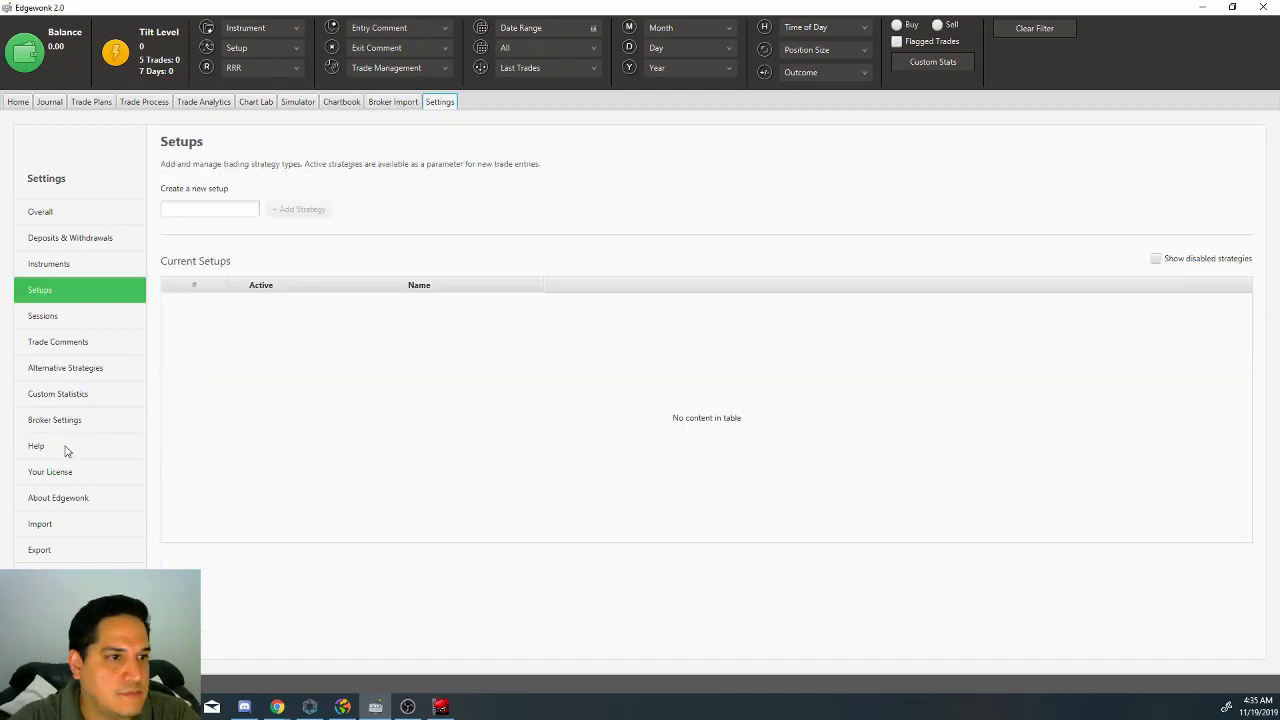
{"action": "left_click", "coordinate": [77, 421]}
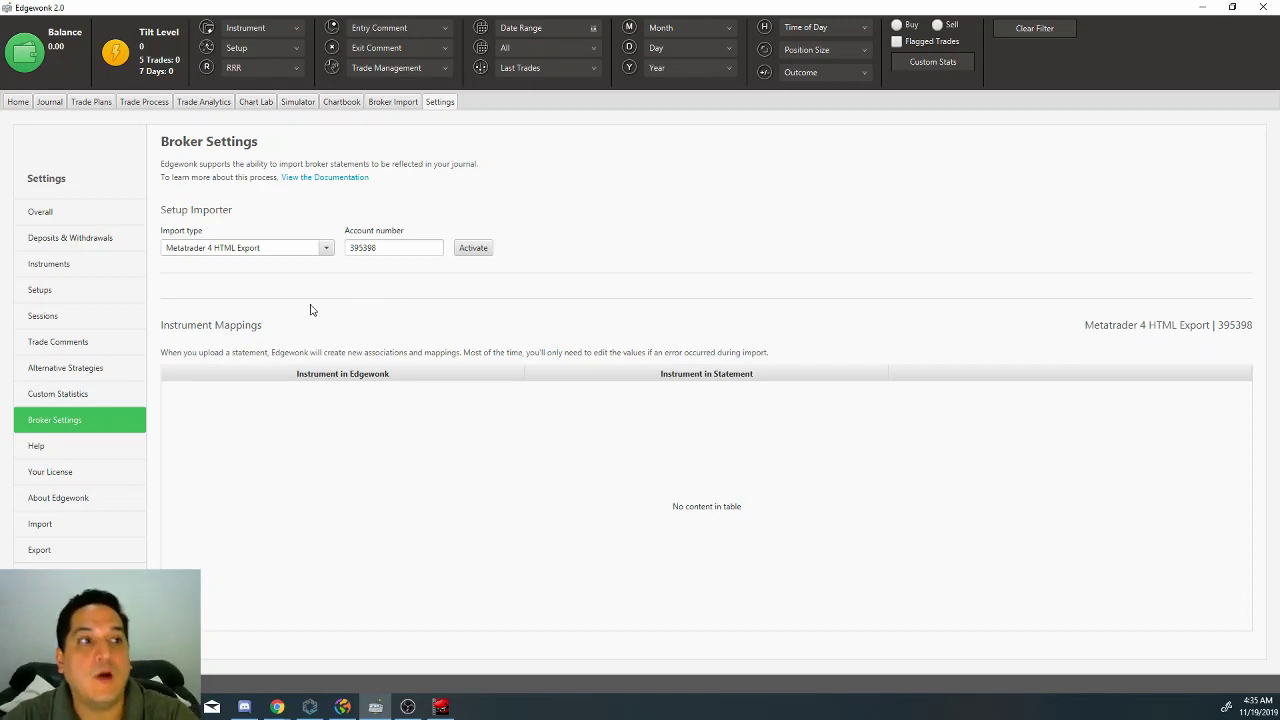
- Add a new setup named 'test' under Settings > Setups, then go to Broker Import
{"action": "left_click", "coordinate": [71, 296]}
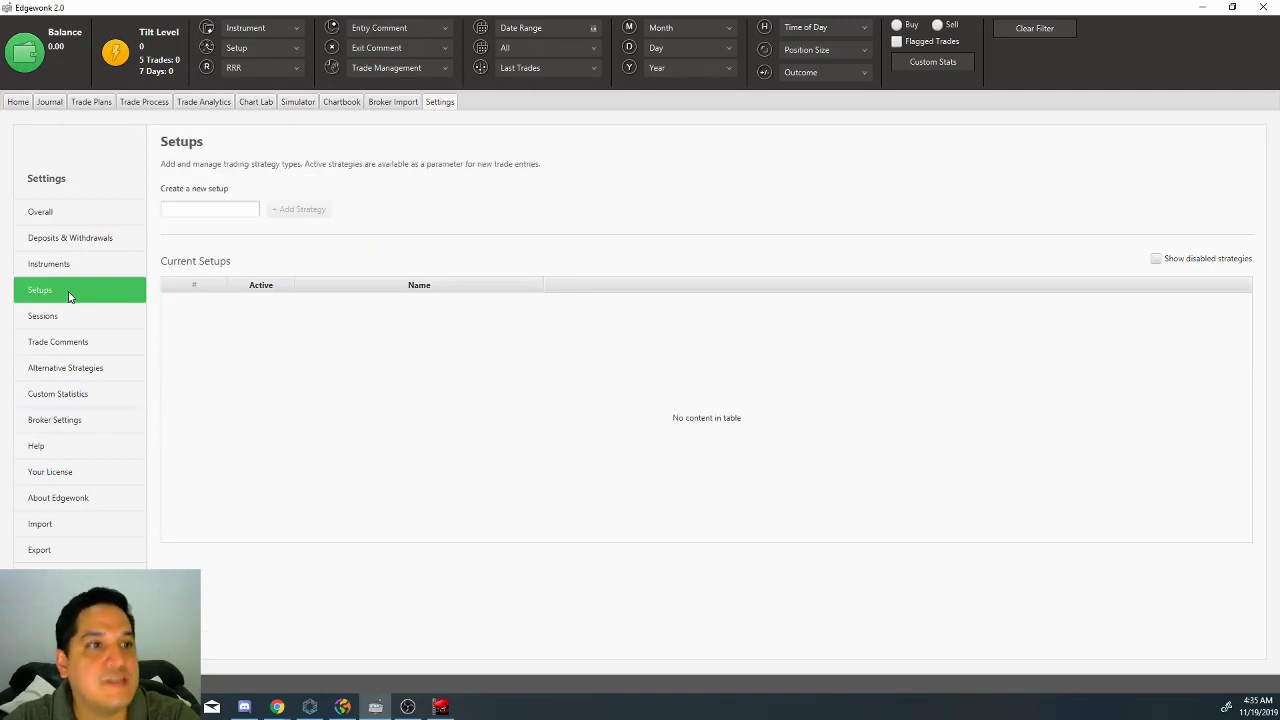
{"action": "left_click", "coordinate": [223, 210]}
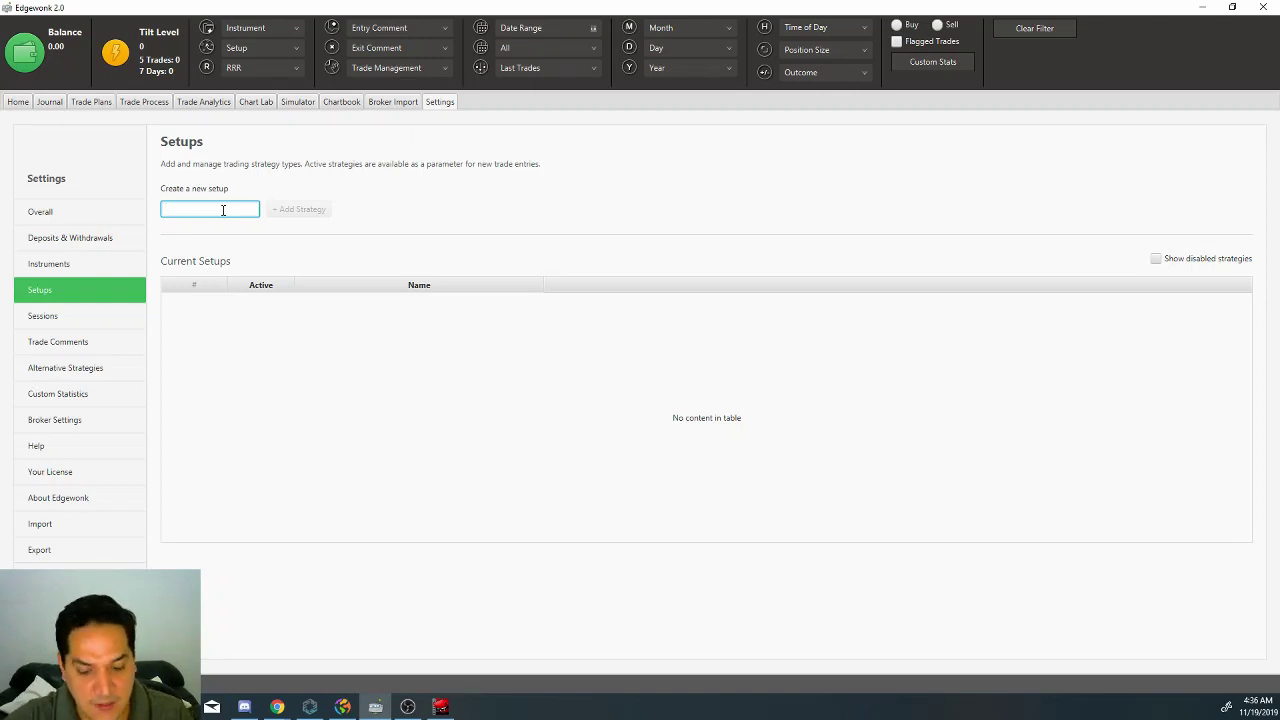
{"action": "type", "text": "test"}
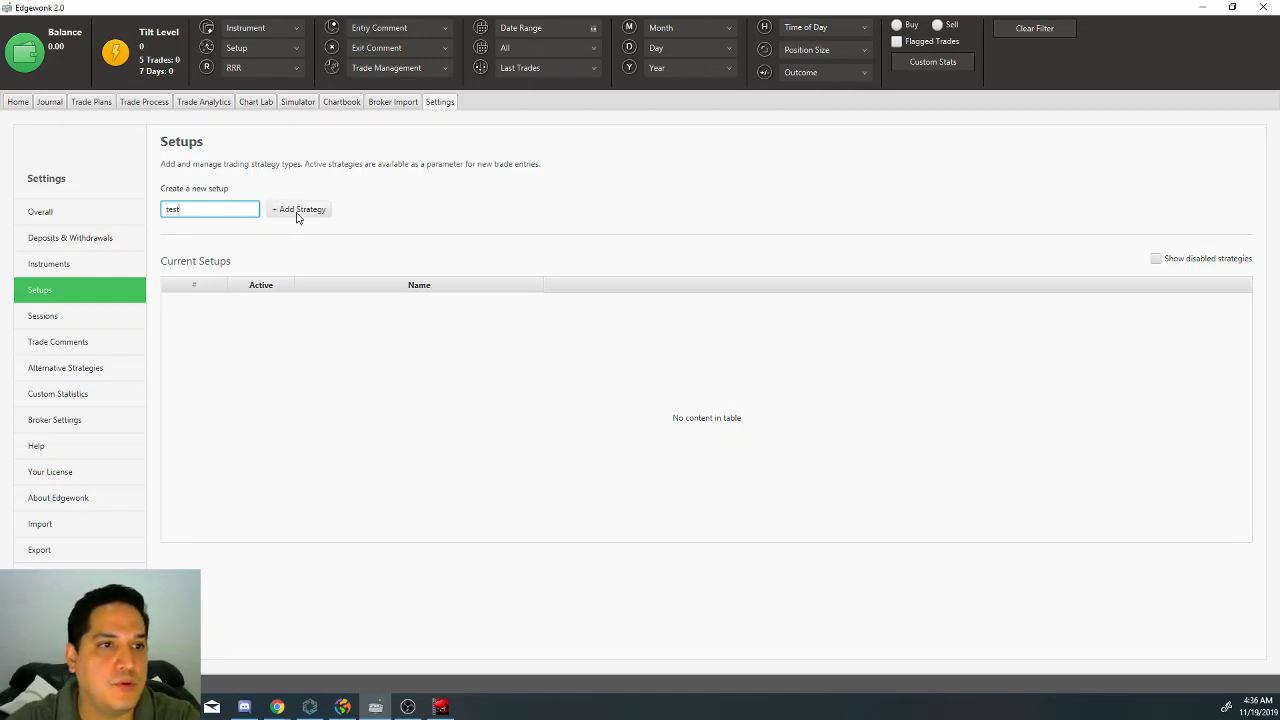
{"action": "left_click", "coordinate": [298, 211]}
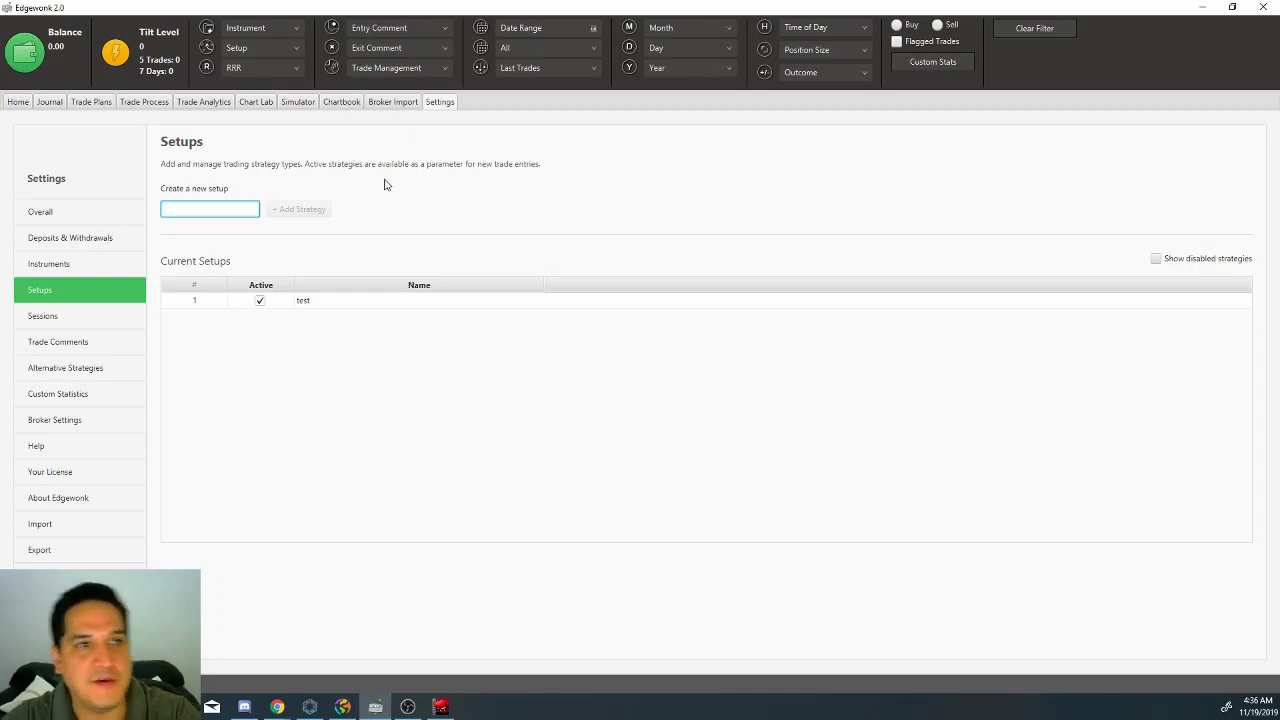
{"action": "left_click", "coordinate": [390, 102]}
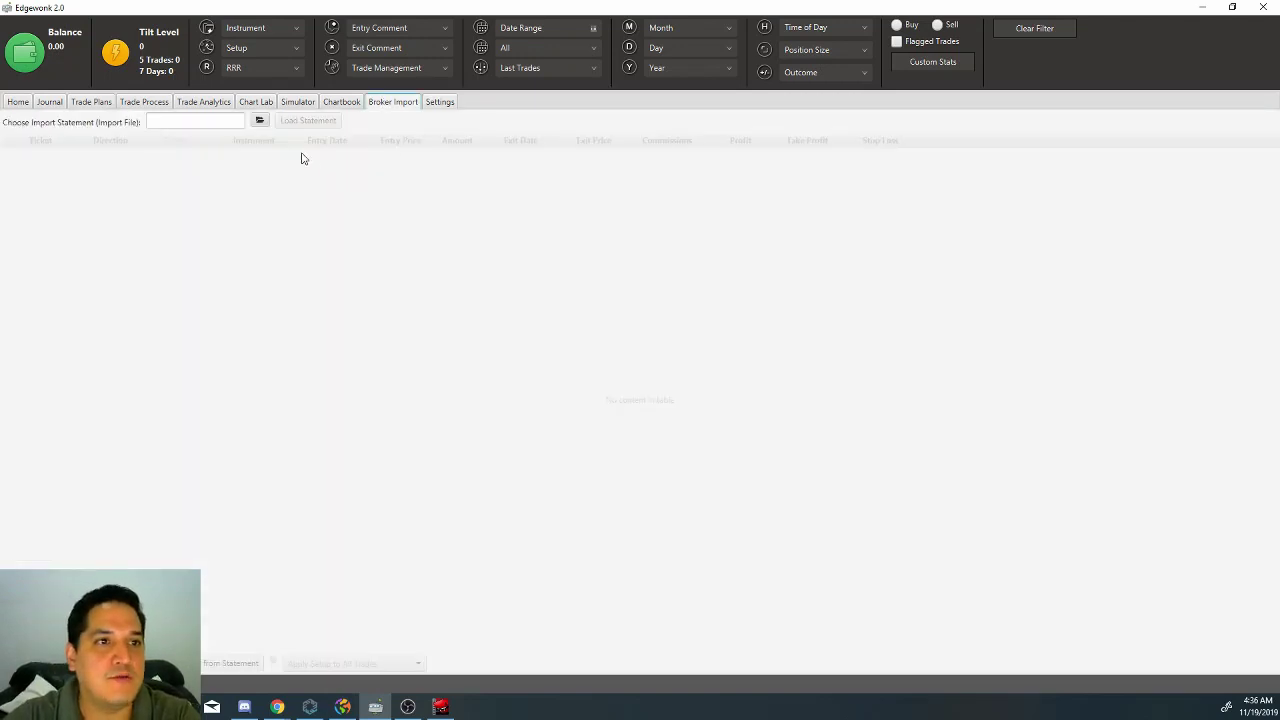
- Load the DetailedStatement file from the Desktop into the Broker Import table
{"action": "left_click", "coordinate": [259, 121]}
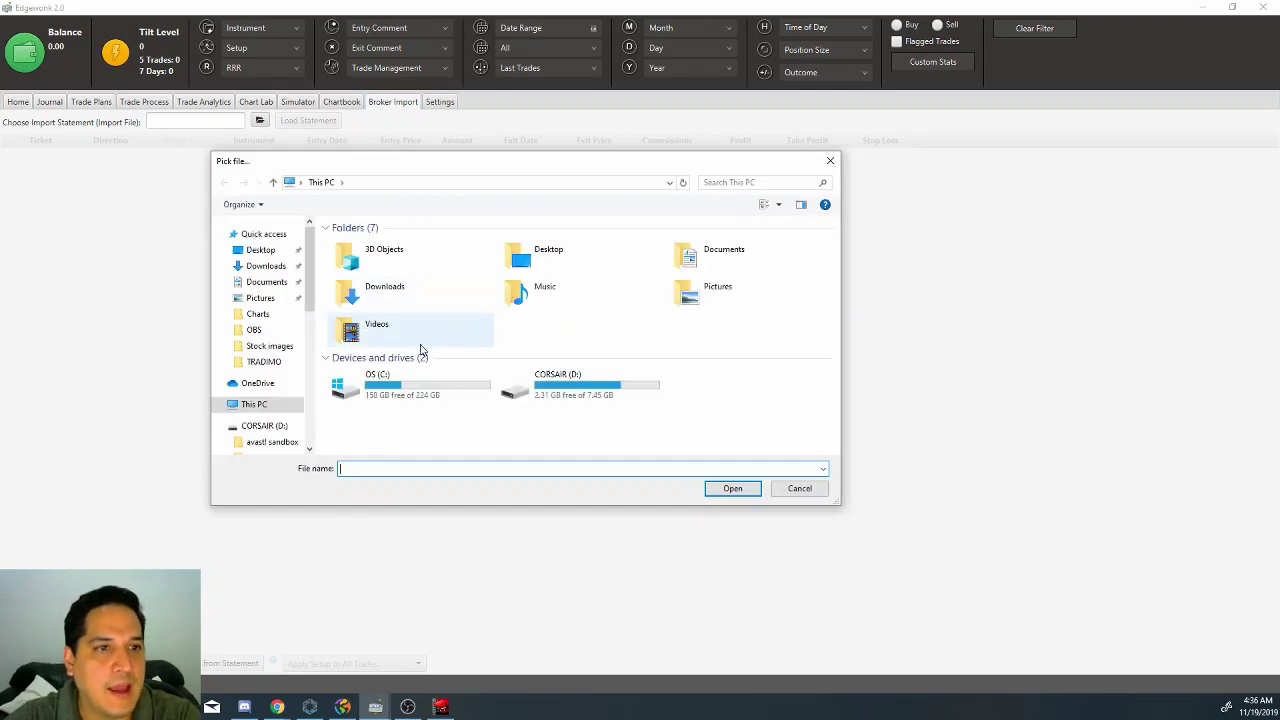
{"action": "left_click", "coordinate": [562, 268]}
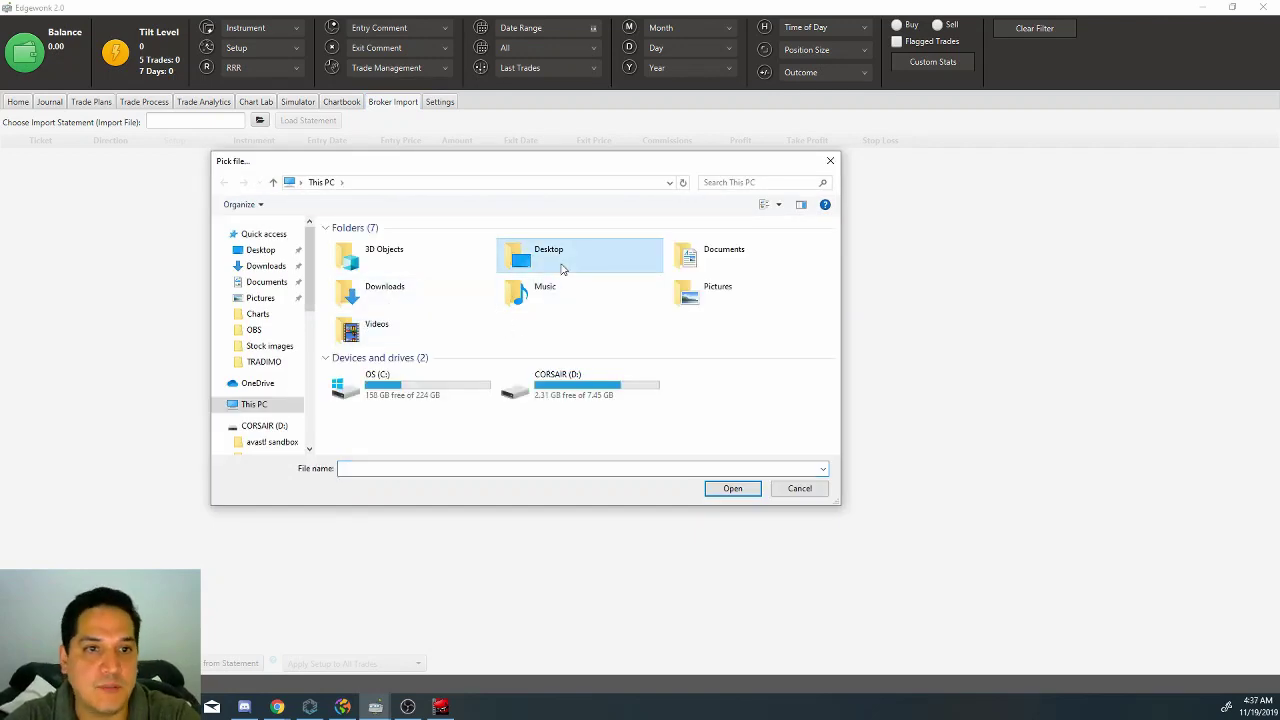
{"action": "double_click", "coordinate": [562, 268]}
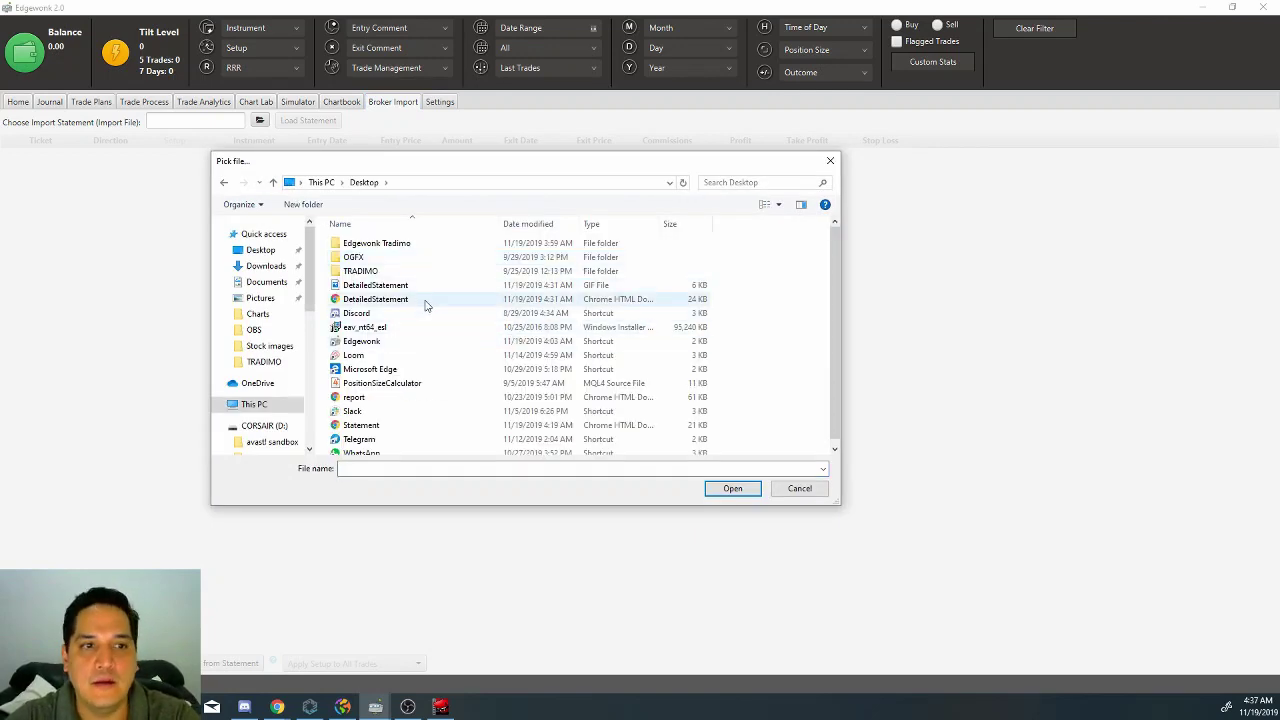
{"action": "double_click", "coordinate": [375, 299]}
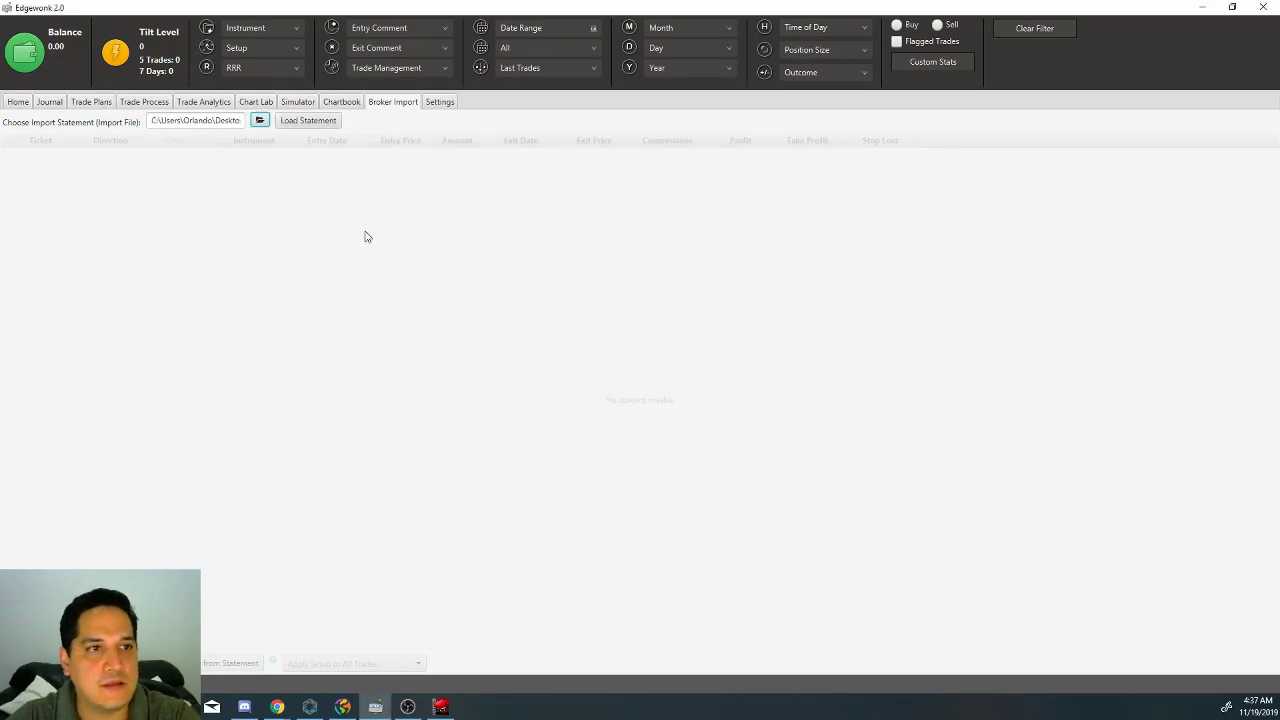
{"action": "left_click", "coordinate": [308, 122]}
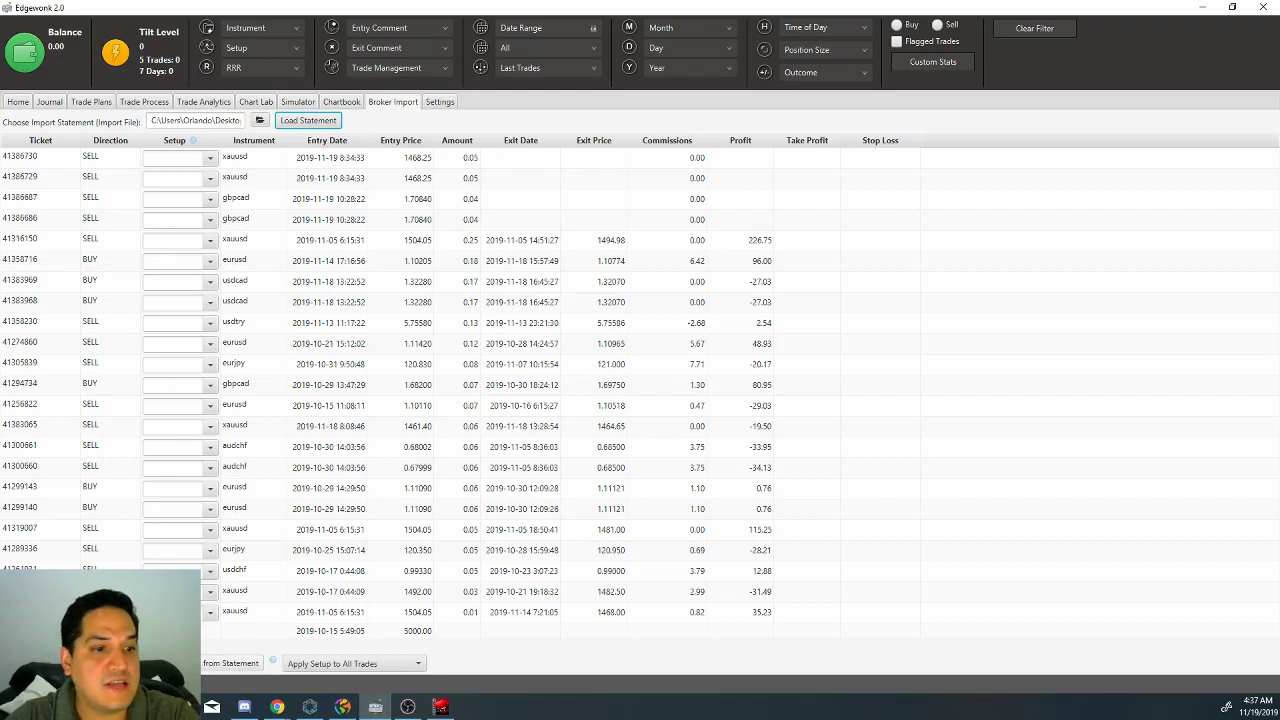
- Fill TP/SL from the statement, apply setup 'test' to all trades, and confirm the import
{"action": "left_click", "coordinate": [222, 668]}
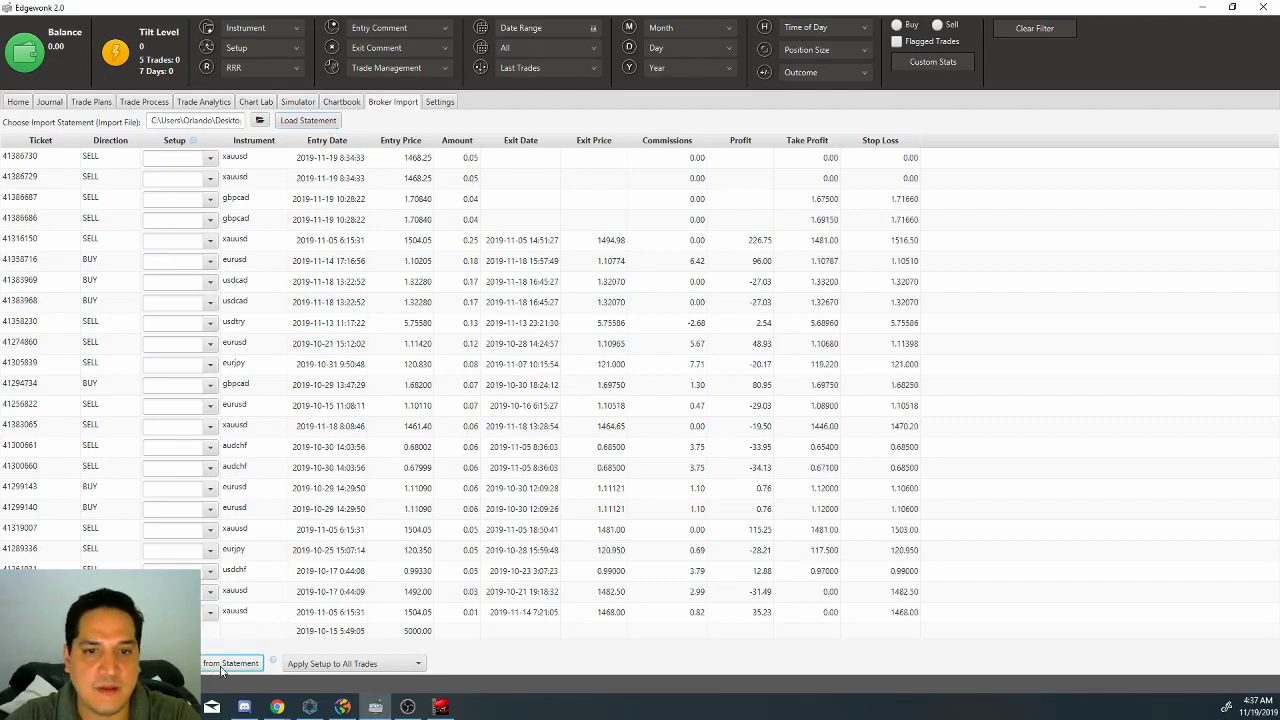
{"action": "left_click", "coordinate": [420, 663]}
{"action": "left_click", "coordinate": [308, 685]}
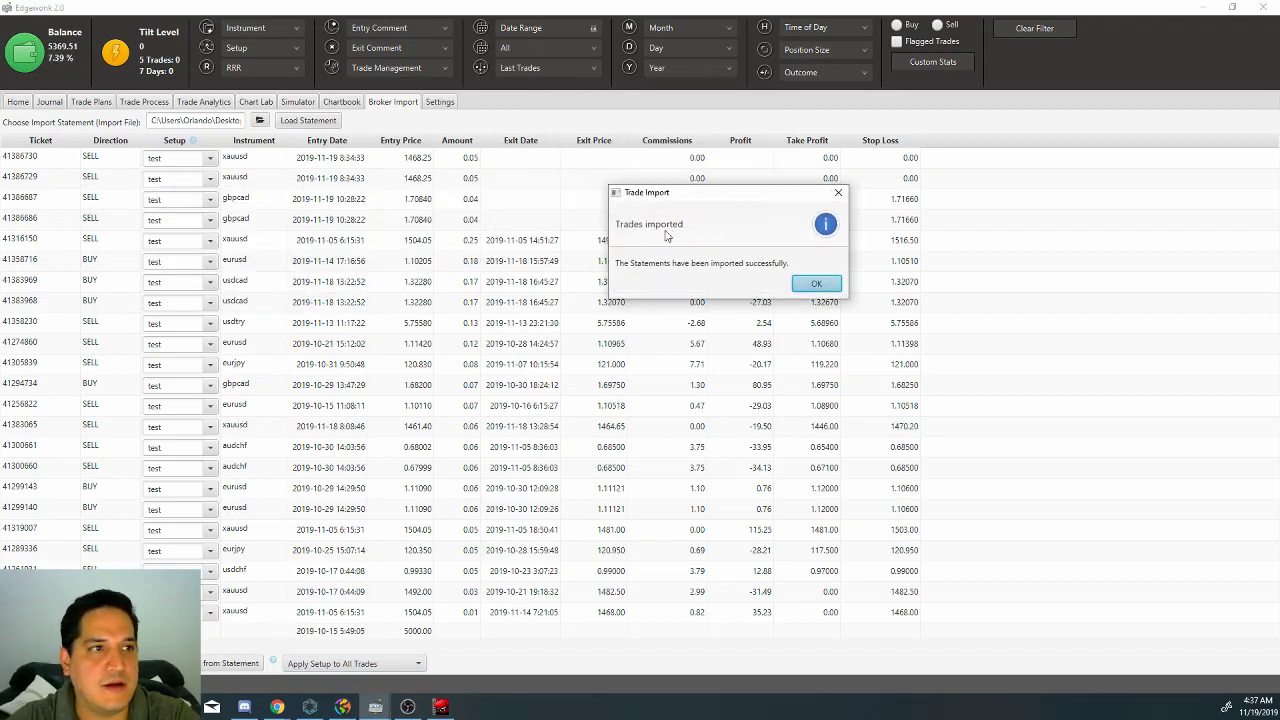
{"action": "left_click", "coordinate": [816, 286]}
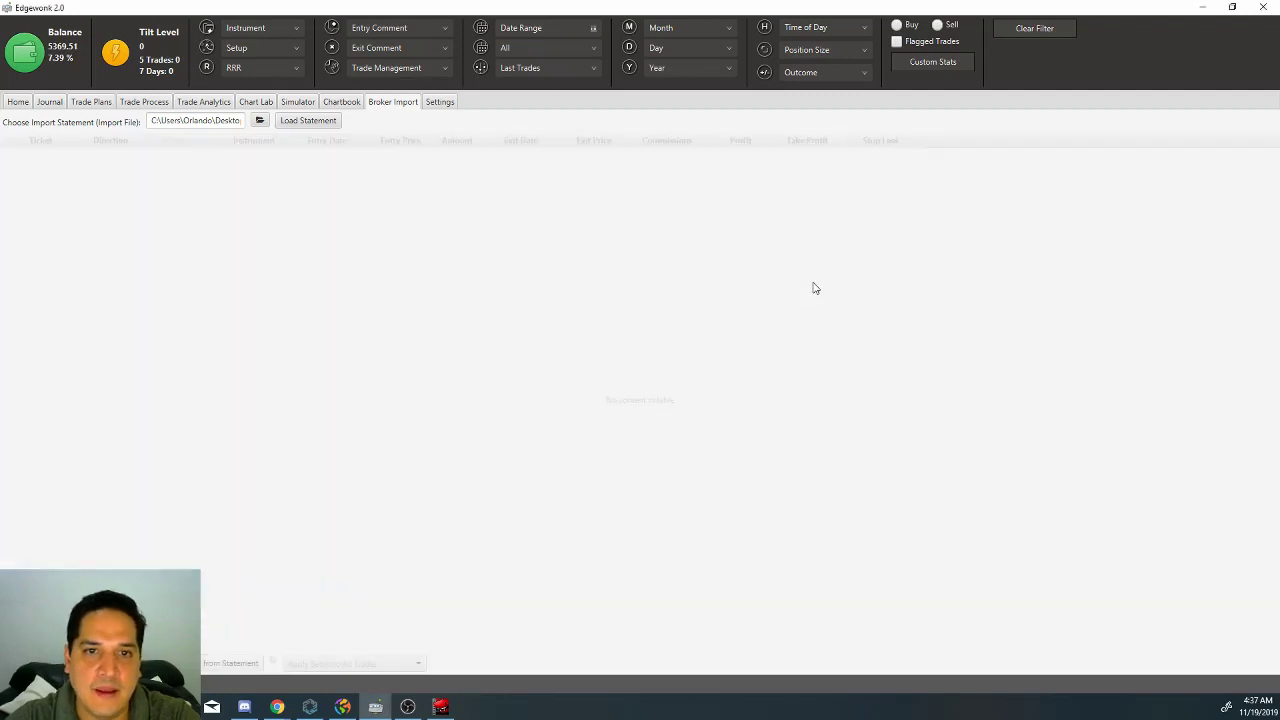
- Open the Home dashboard showing the 5369.51 balance and 7.39% change
{"action": "left_click", "coordinate": [14, 104]}
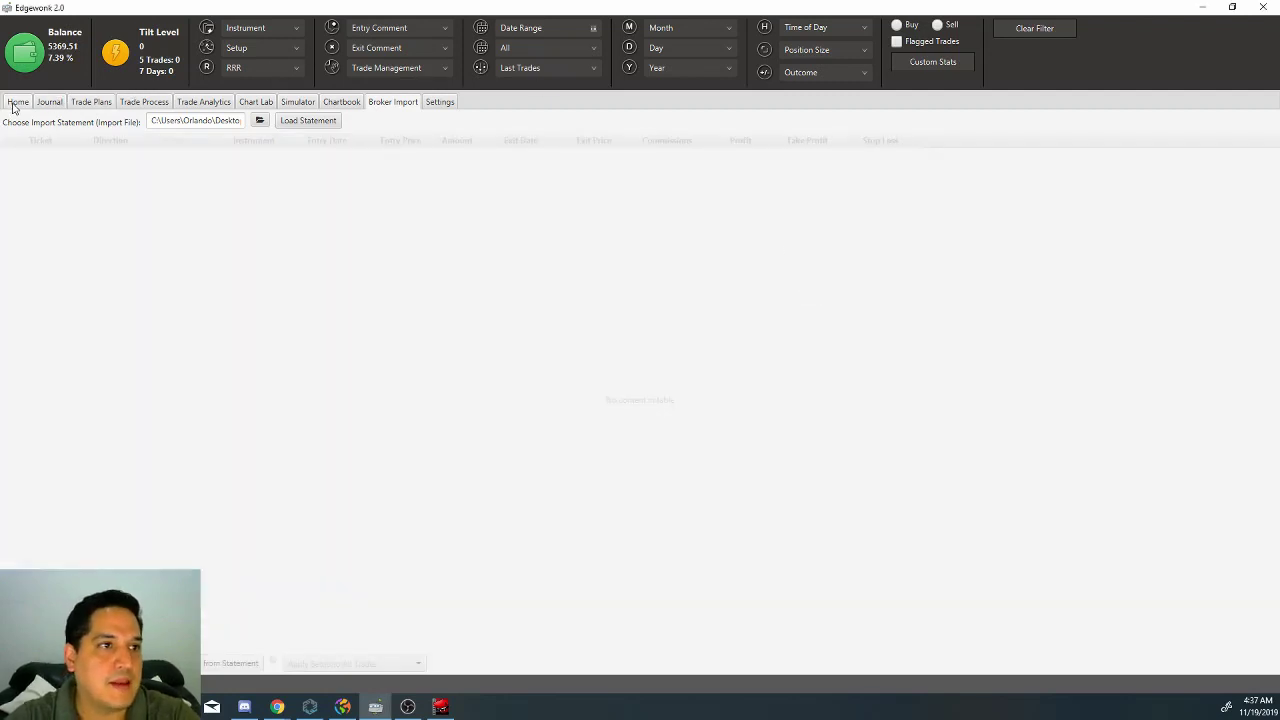